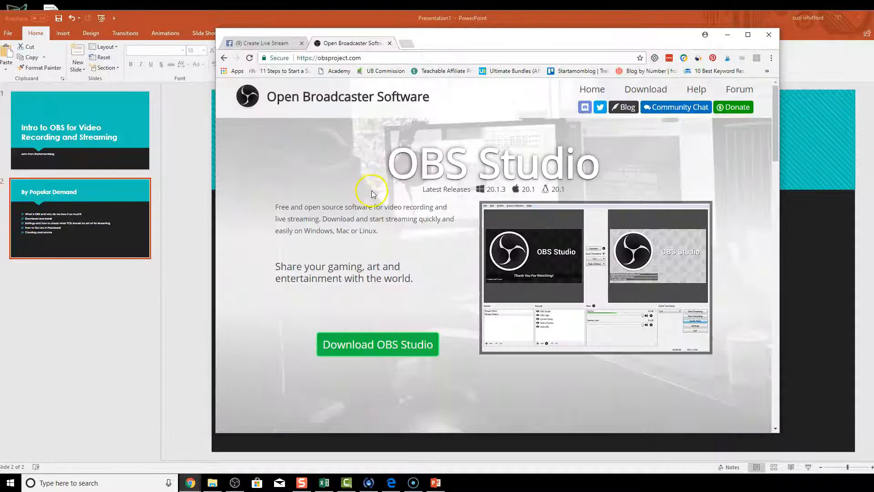
- Look through the OBS Studio website's features and download options, then return to the "By Popular Demand" slide in PowerPoint
scroll(398, 327, down, 4)
scroll(397, 326, down, 4)
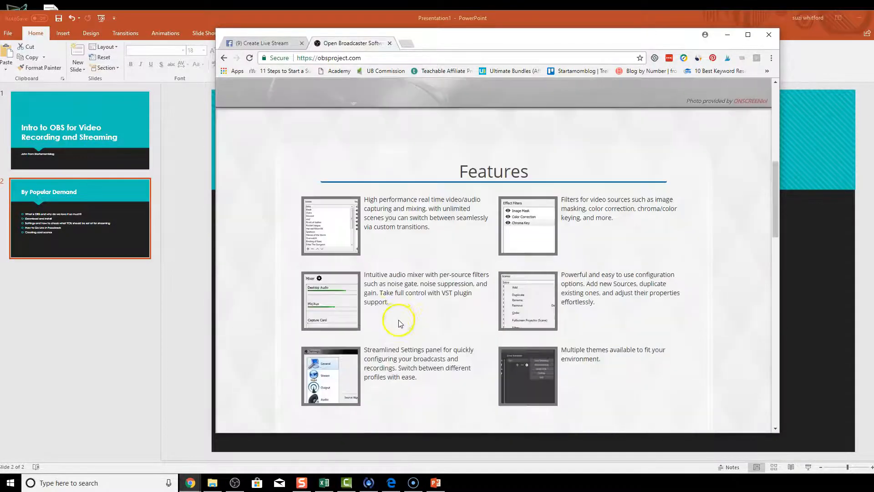
scroll(397, 291, up, 7)
click(397, 298)
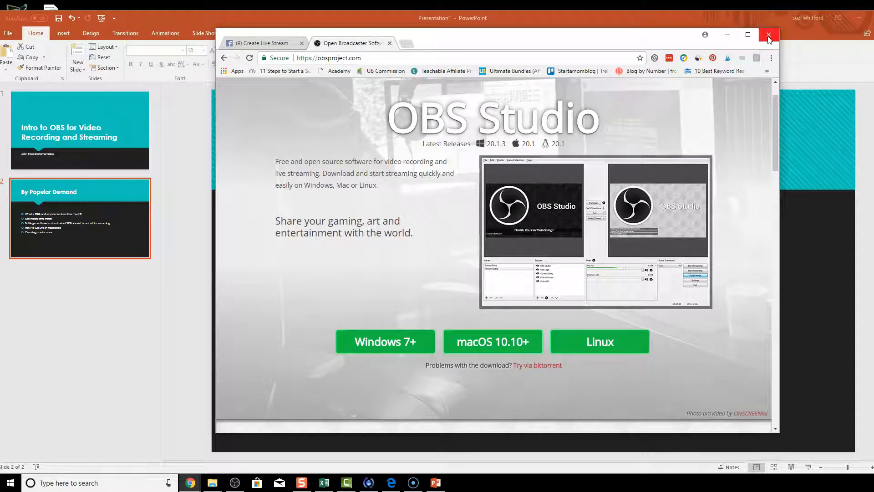
click(728, 37)
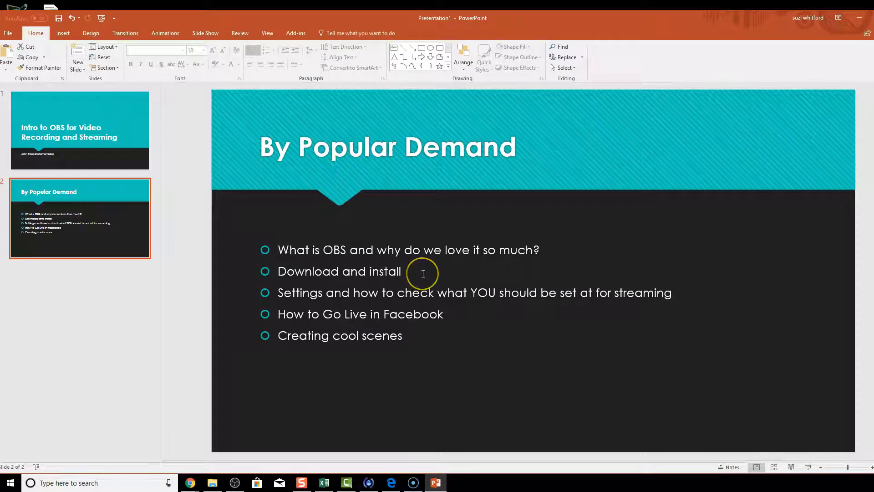
click(422, 273)
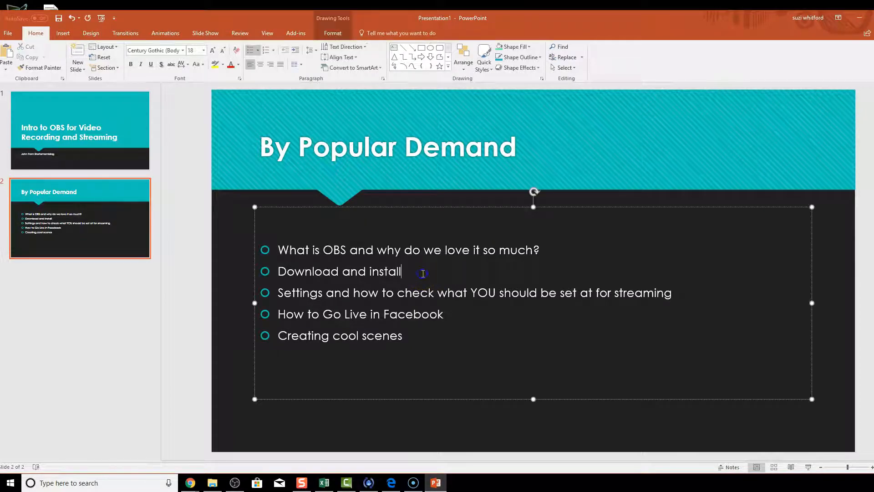
click(376, 293)
- Switch to OBS, close its Settings dialog, and move and enlarge the main window to fill most of the screen
mouse_move(234, 485)
click(233, 485)
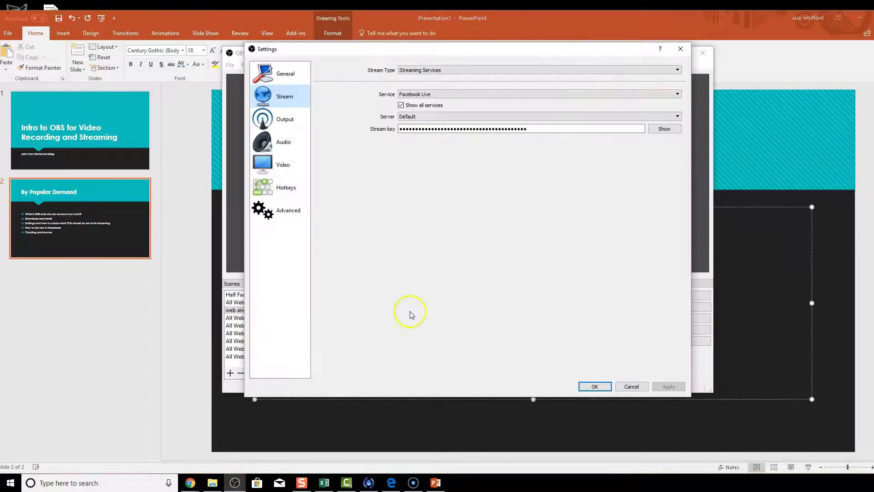
click(270, 73)
click(680, 48)
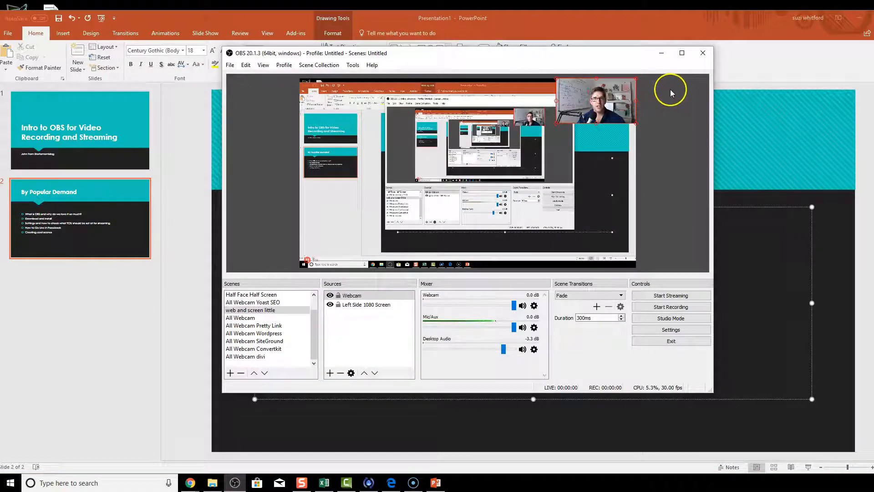
drag(610, 55, 415, 39)
drag(511, 362, 848, 461)
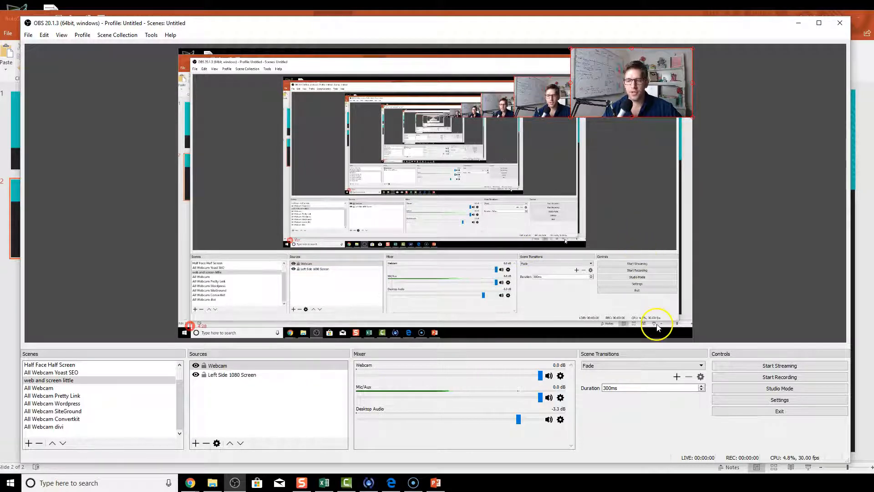
- Open the OBS settings and review the General, Stream and Output streaming options, including the streaming service encoder enforcement
click(780, 400)
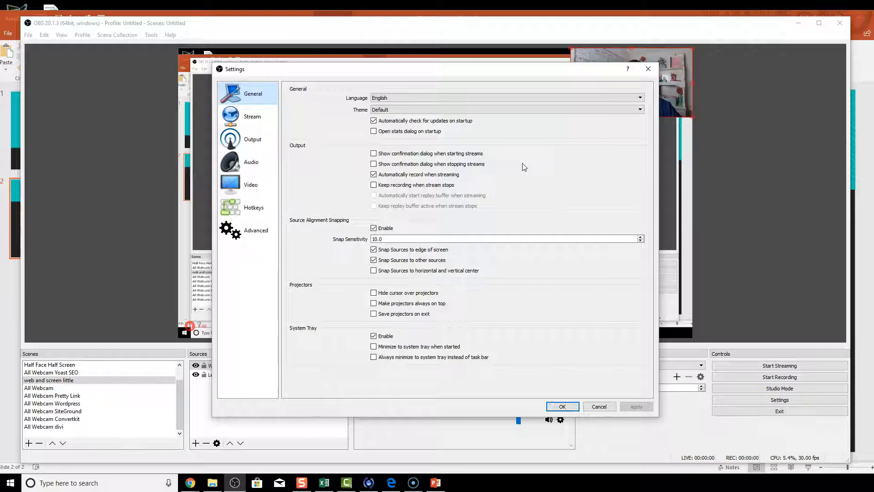
drag(493, 68, 375, 56)
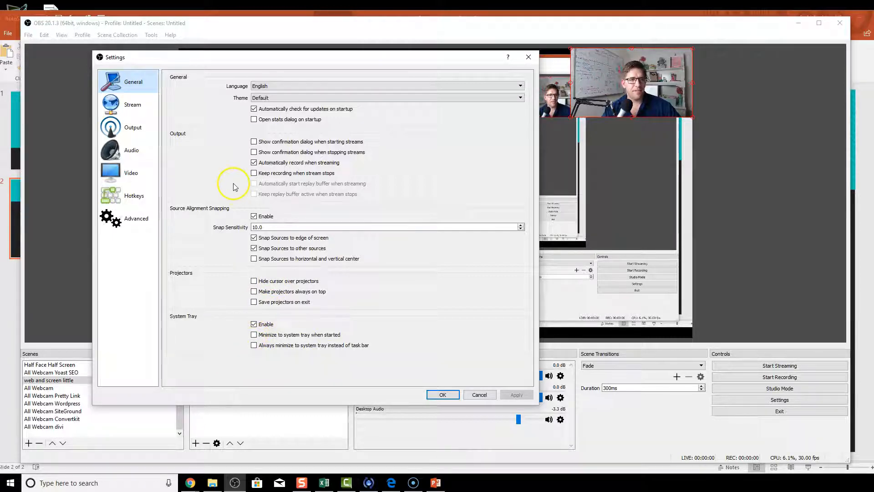
click(127, 107)
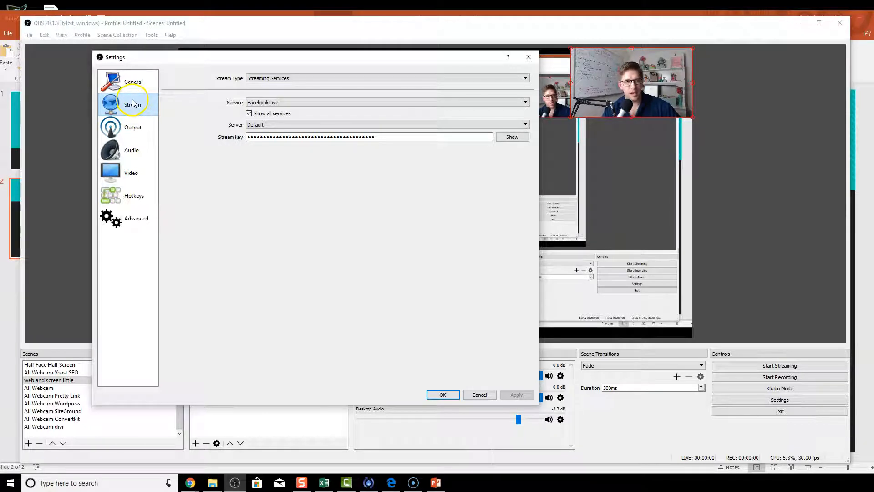
click(134, 127)
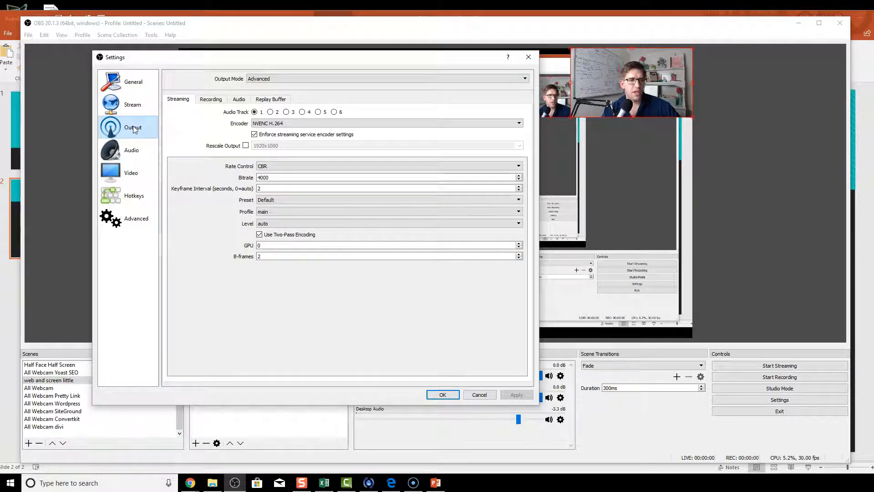
click(254, 134)
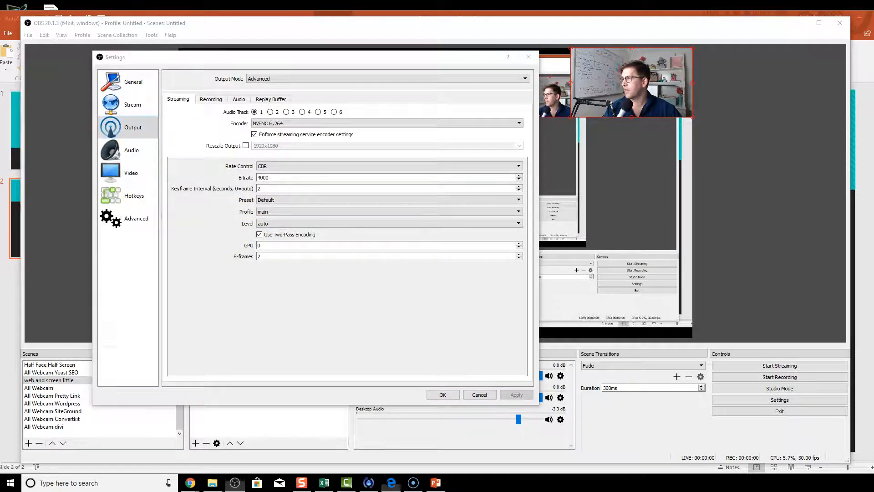
- Bring the Edge window with YouTube's live encoder settings page into view and examine the recommended bitrate range for 1080p
drag(873, 65, 708, 42)
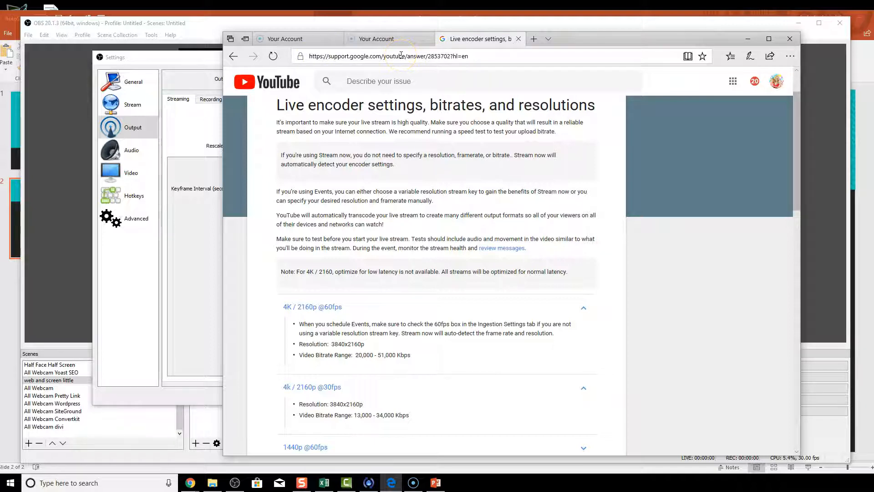
scroll(455, 159, up, 1)
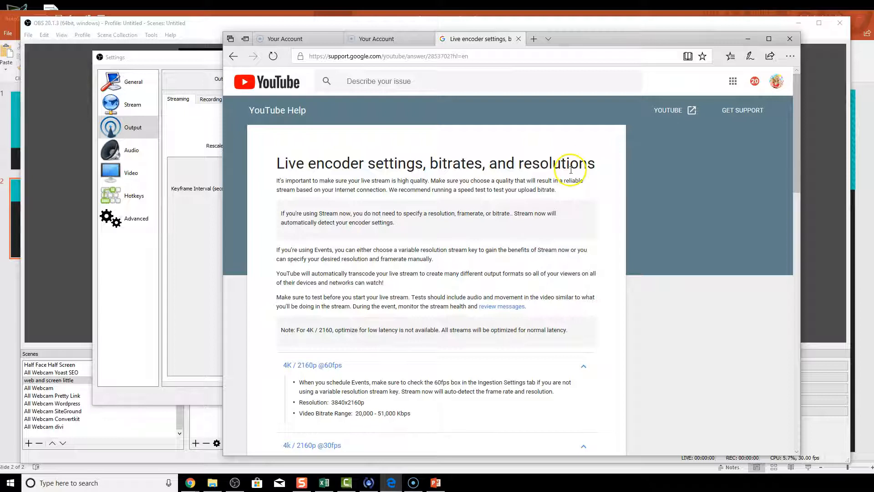
scroll(588, 206, down, 4)
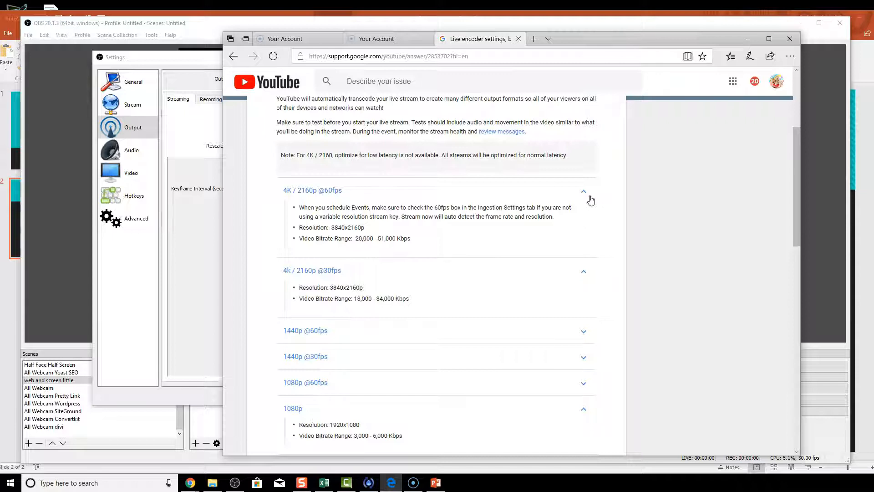
click(590, 209)
scroll(564, 202, down, 3)
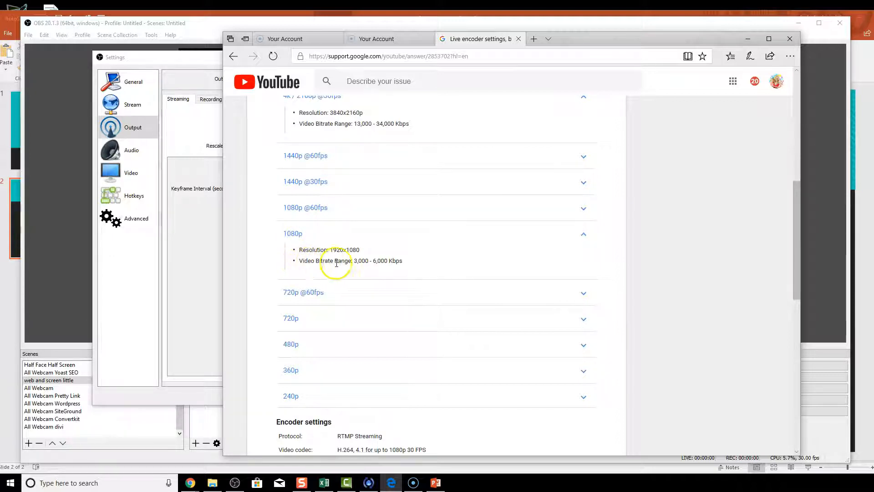
drag(354, 261, 387, 261)
click(375, 260)
click(467, 248)
- Open speedtest.net in a new browser tab and dismiss the letter-signing pop-up
click(534, 39)
text(s)
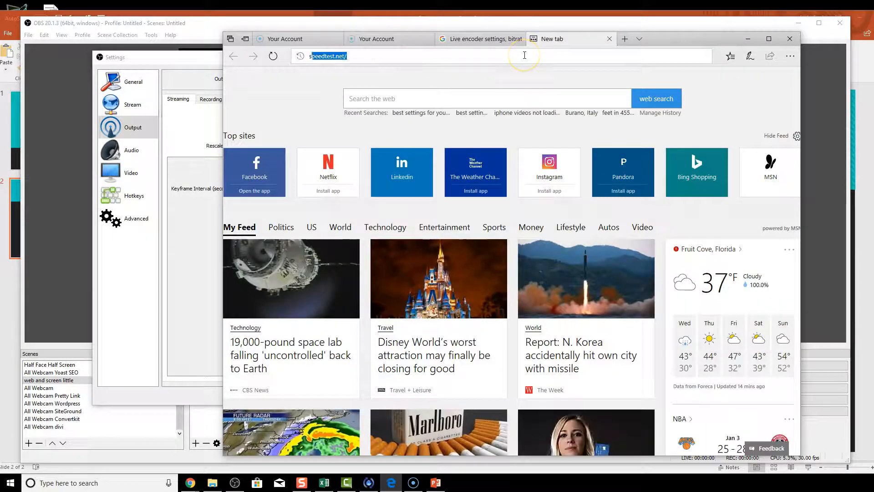
text(peedtest.ne)
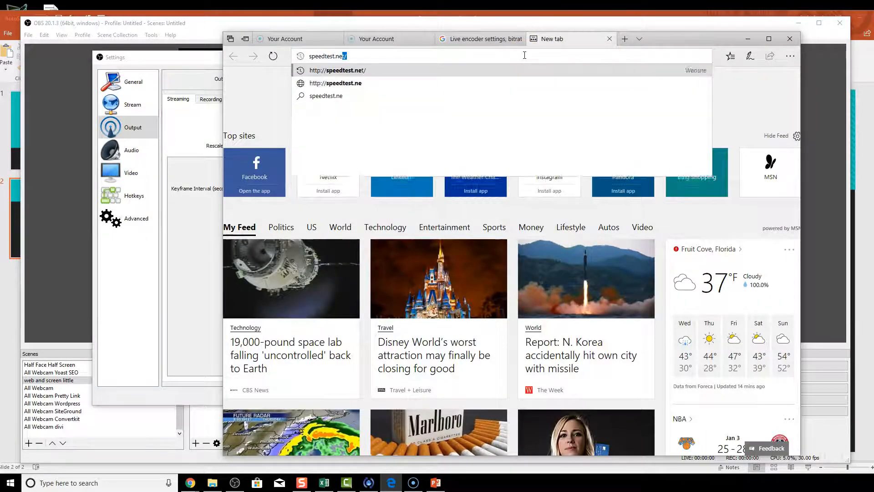
key(Return)
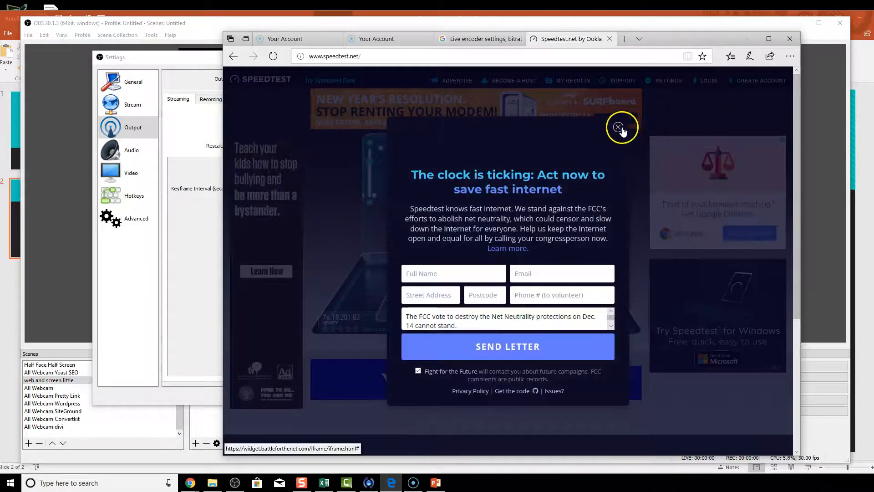
click(619, 128)
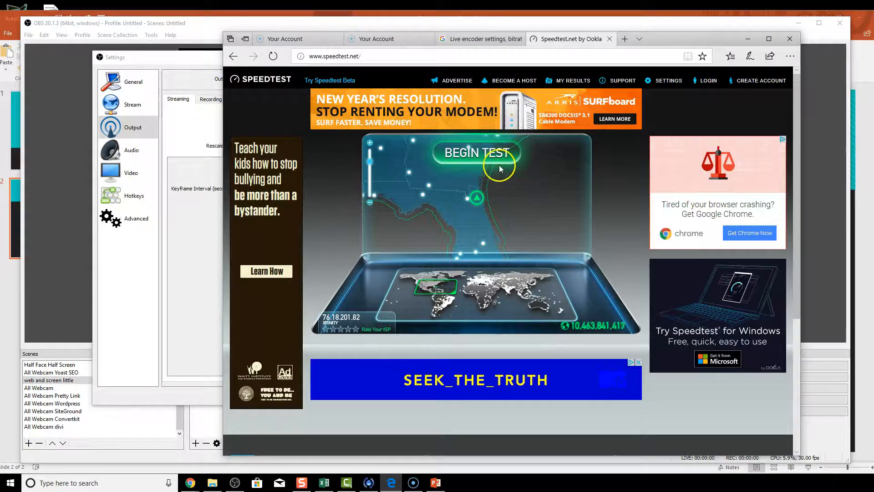
- Run the internet speed test to measure the connection's download and upload speeds
click(467, 157)
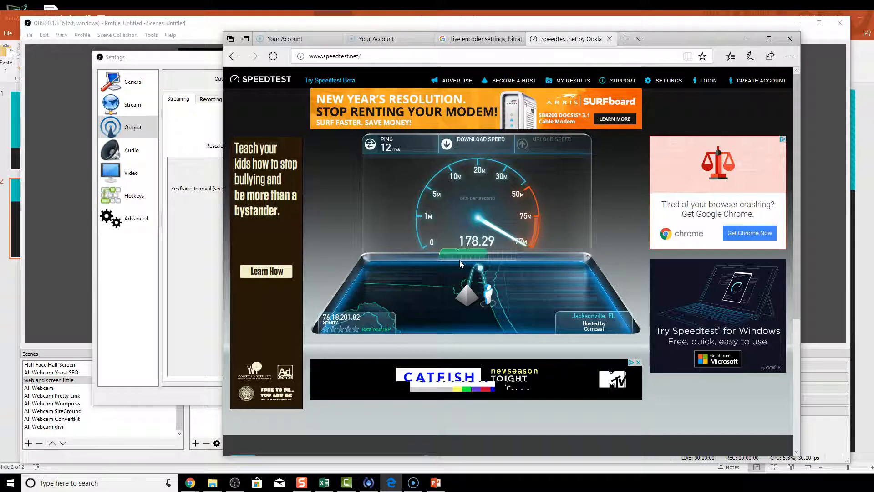
click(494, 254)
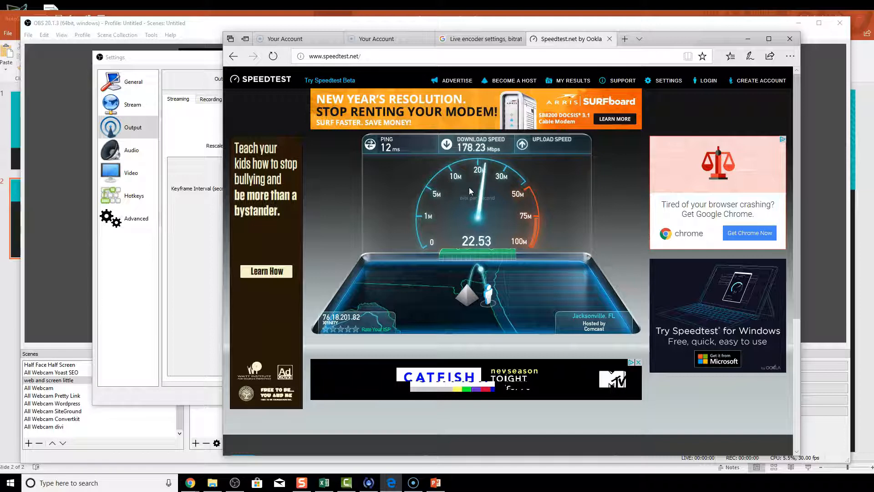
click(510, 207)
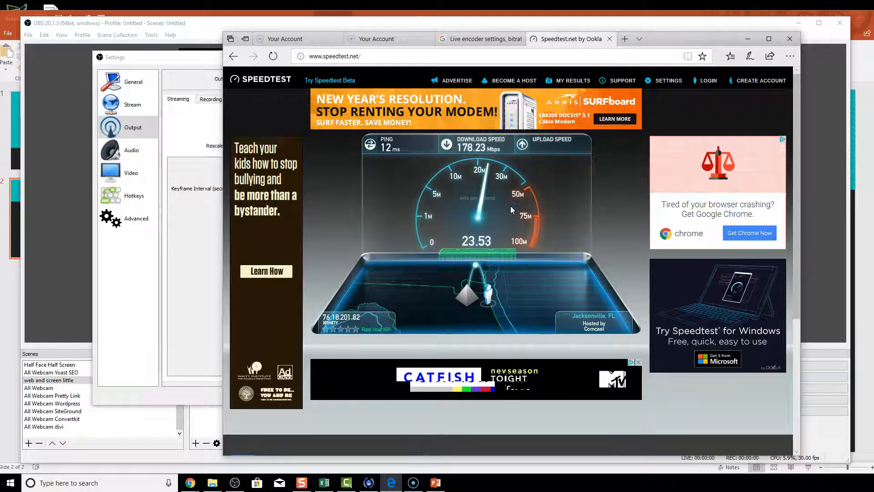
click(478, 248)
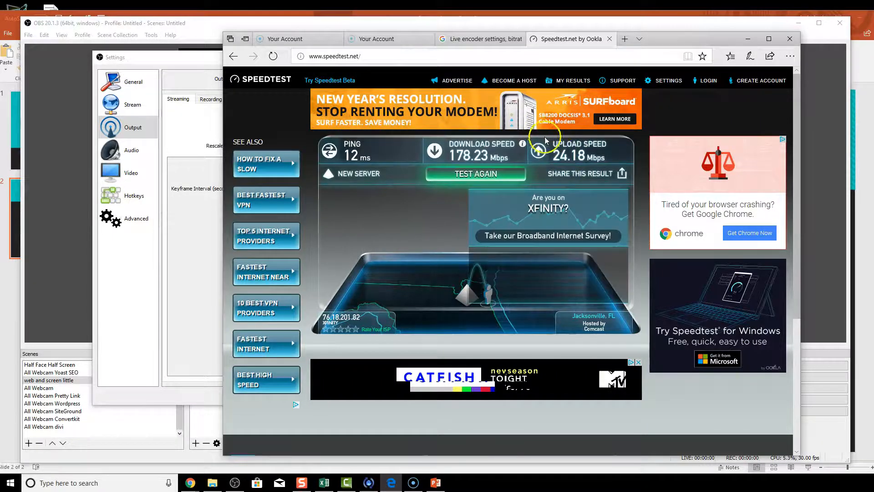
- Compare the 1080p bitrate range on the YouTube help page with the upload speed in the speed test results
click(499, 40)
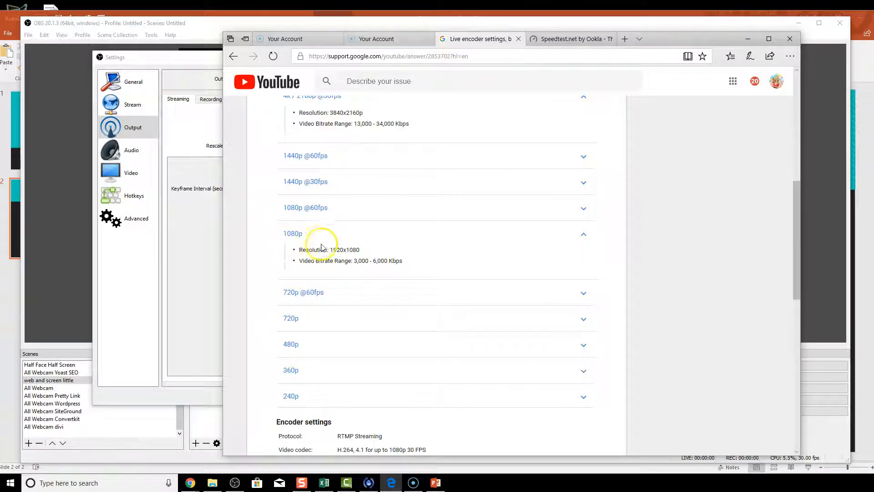
drag(354, 261, 390, 261)
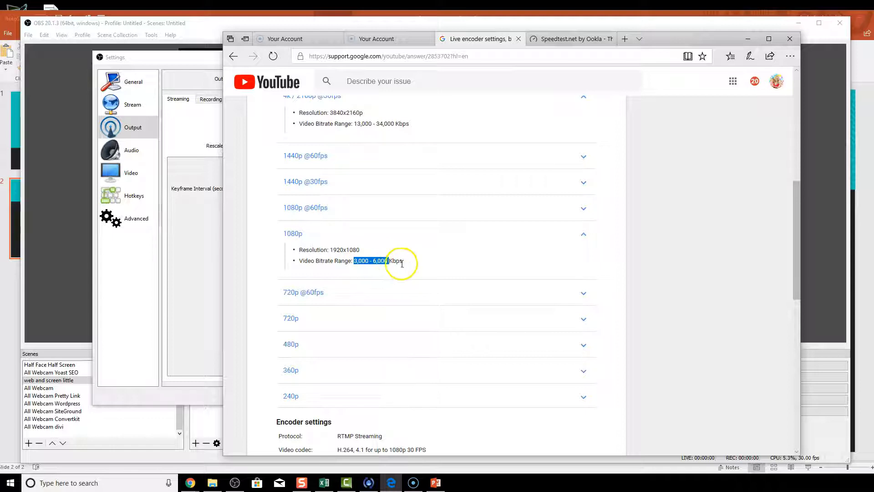
click(406, 264)
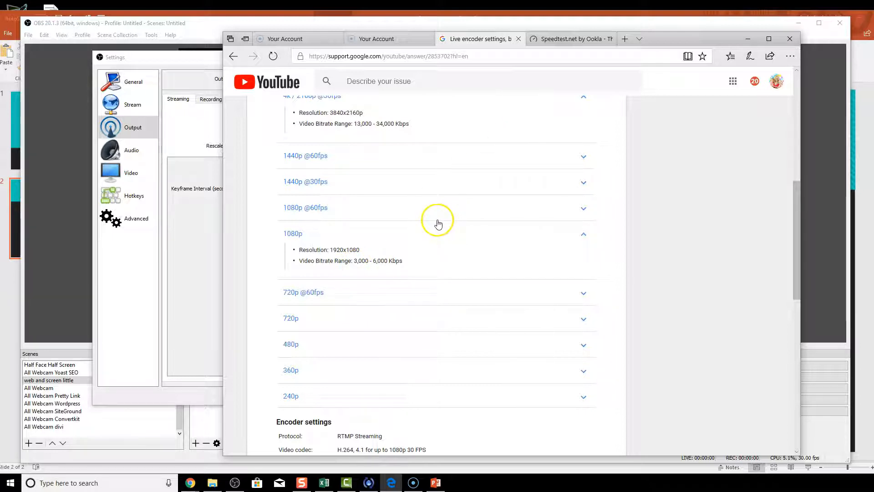
click(547, 41)
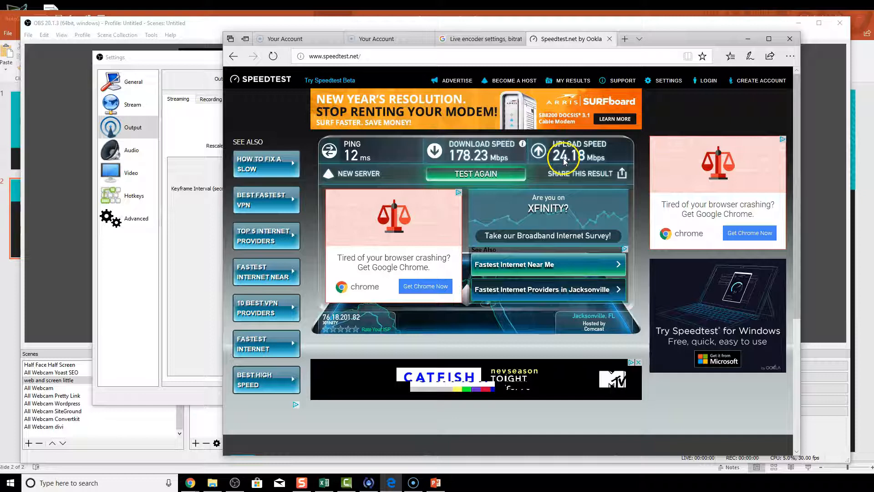
- Expand the 720p section on the YouTube help page and compare its video bitrate range with the 1080p one
click(496, 39)
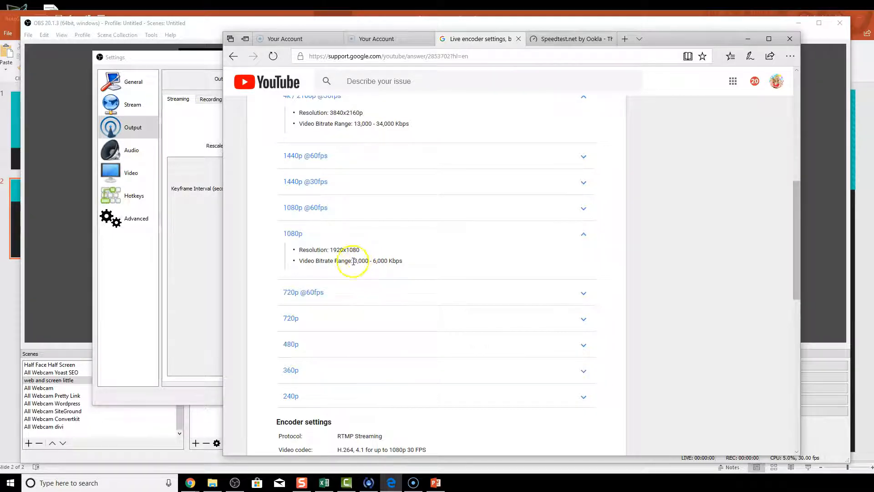
click(333, 317)
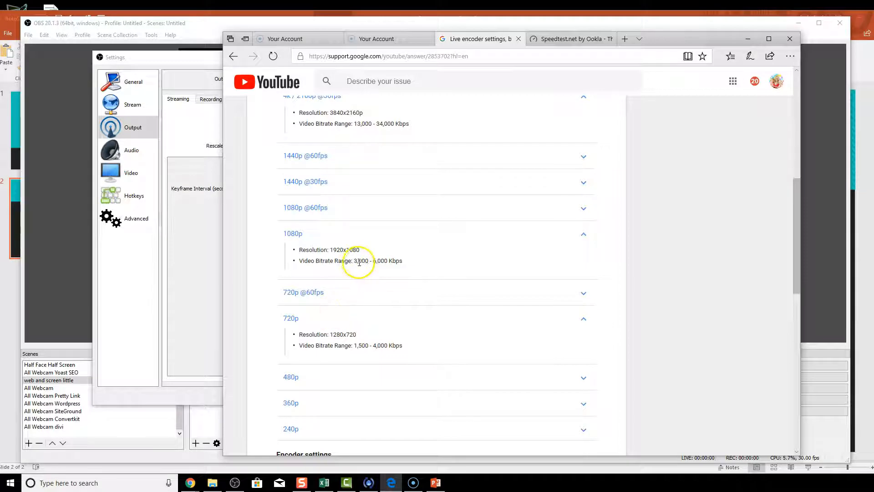
drag(355, 262, 365, 261)
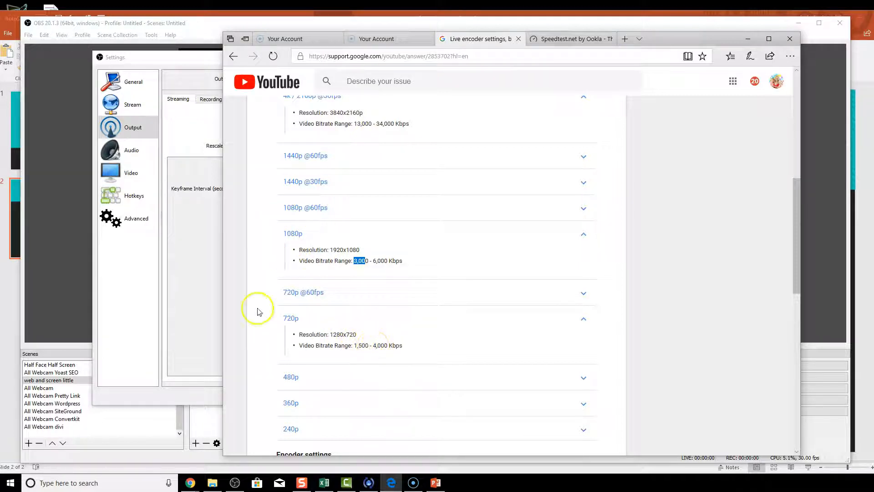
drag(354, 346, 381, 346)
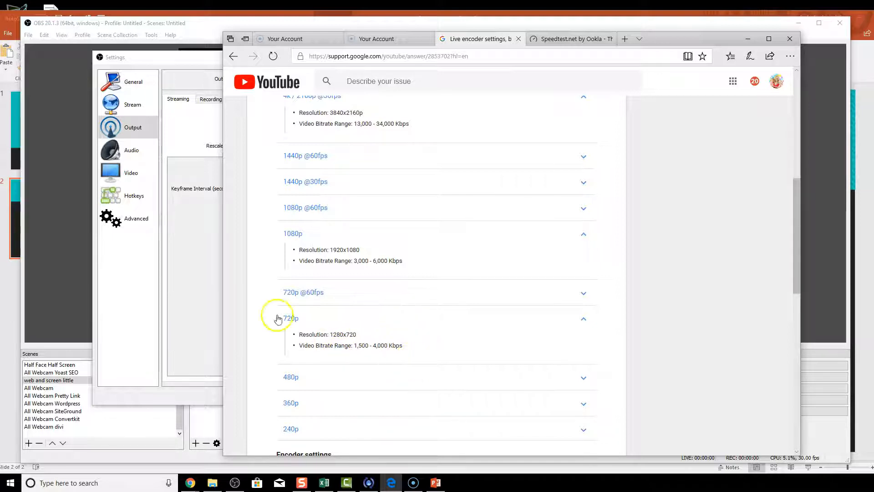
- Switch to the OBS Studio settings and select mp4 as the recording format in the recording output settings
click(203, 273)
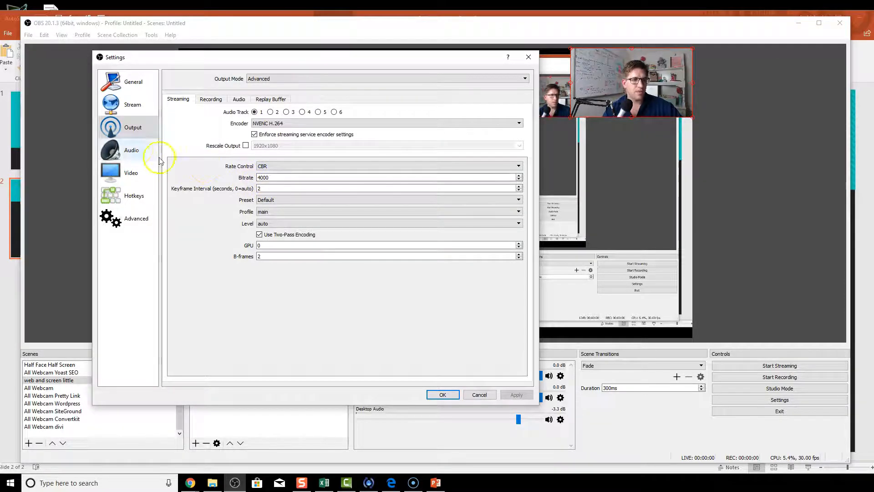
click(216, 102)
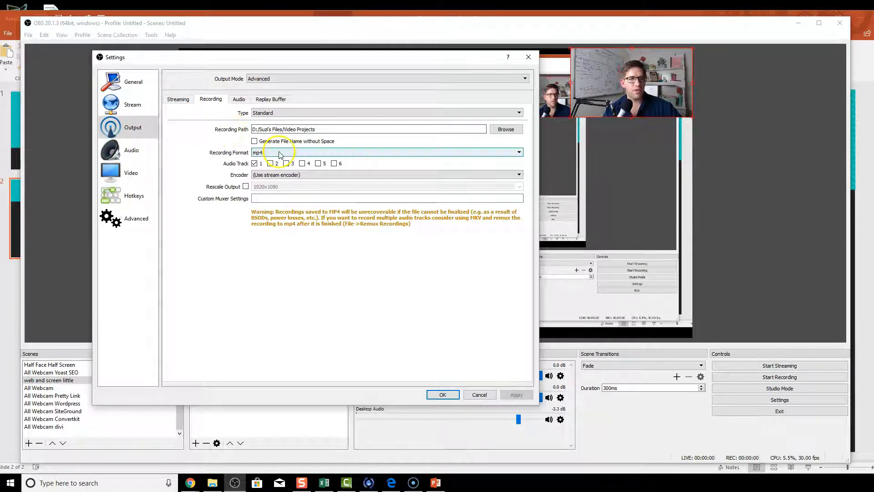
click(264, 155)
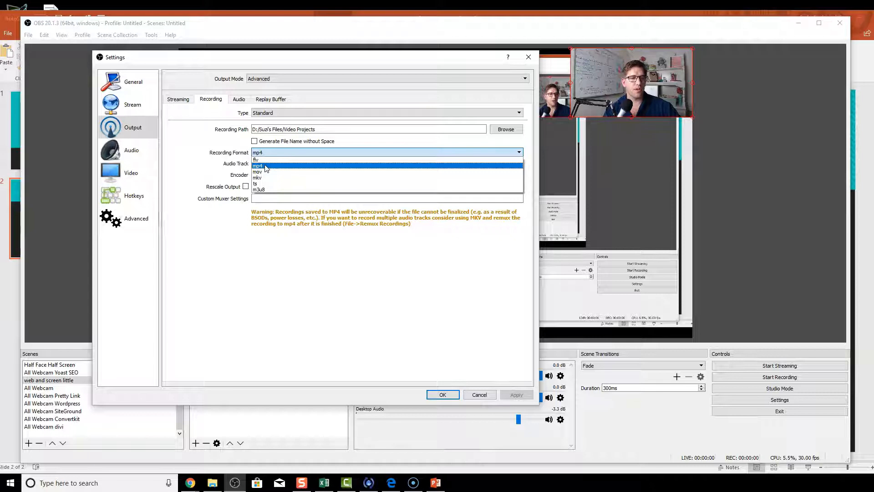
click(269, 166)
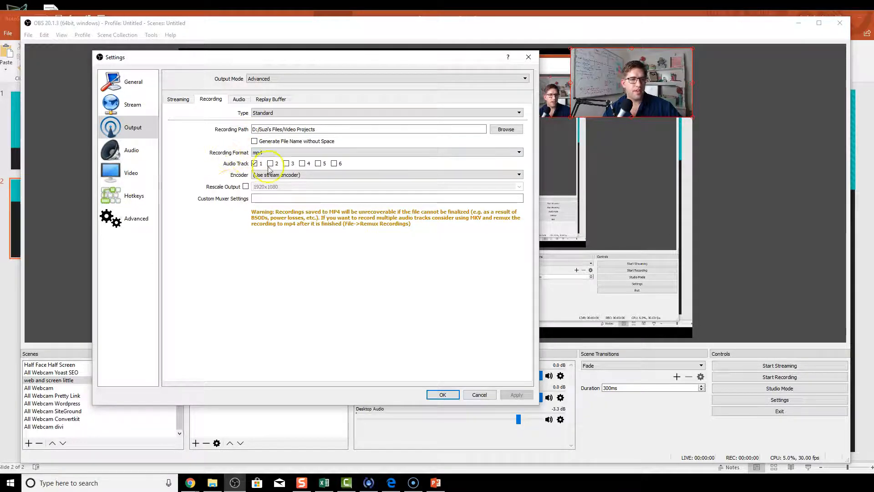
- Review the audio device settings and the base canvas resolutions available in the video settings
click(131, 154)
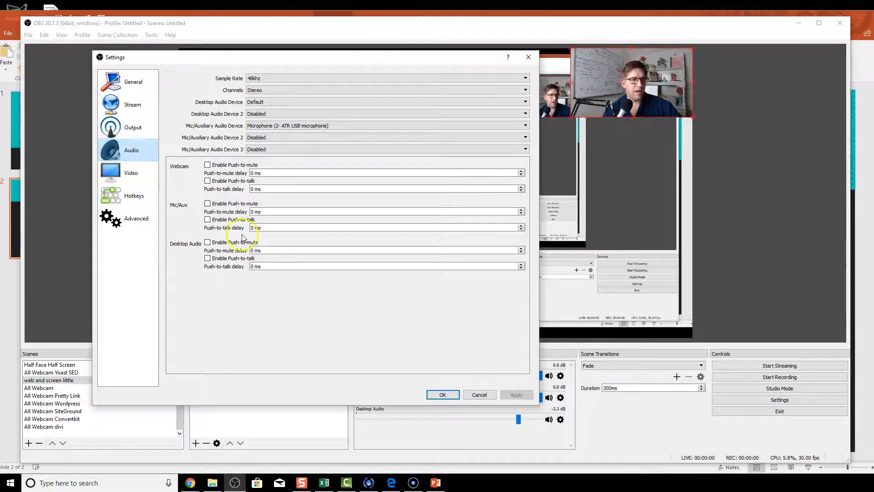
click(121, 184)
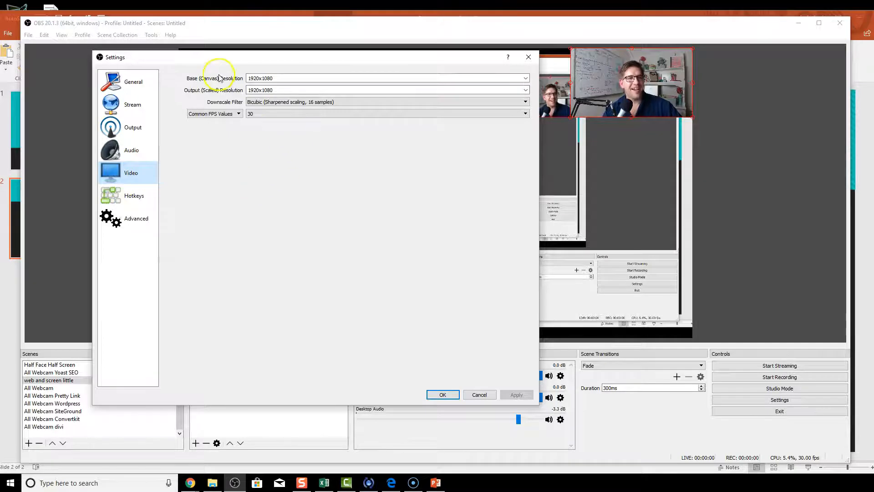
click(525, 80)
click(525, 79)
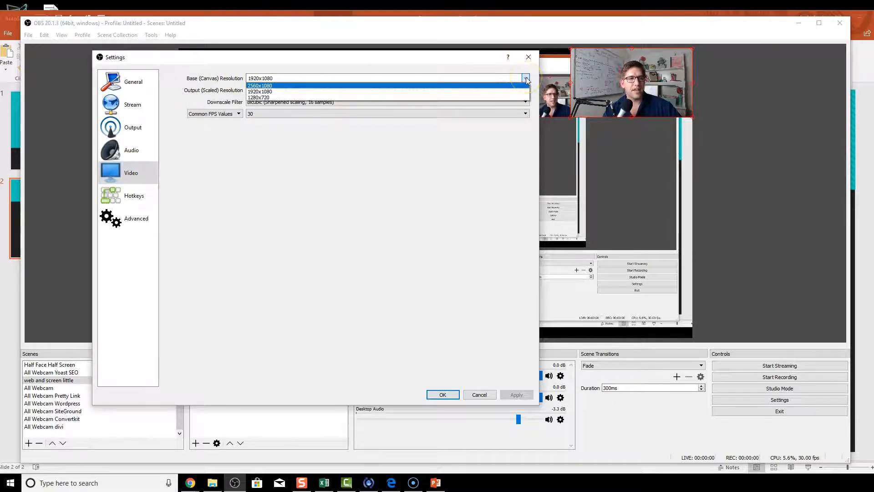
click(526, 80)
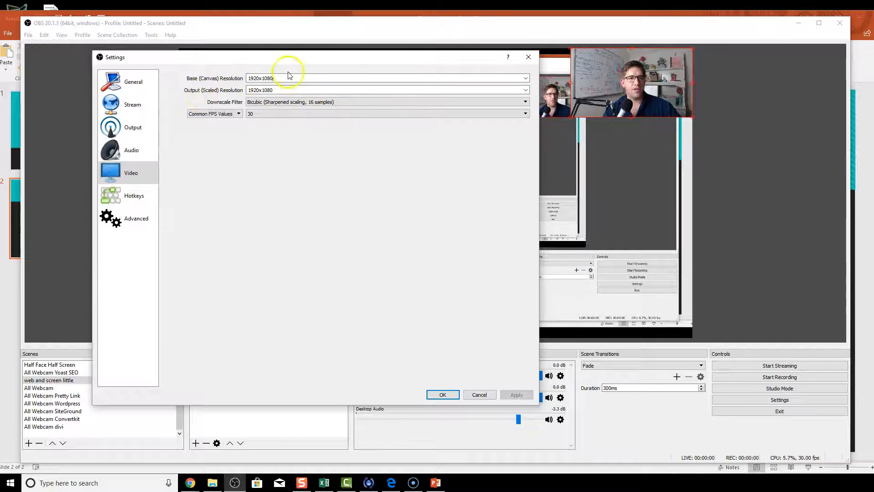
- Set both the base canvas resolution and the scaled output resolution to 1280x720
click(527, 78)
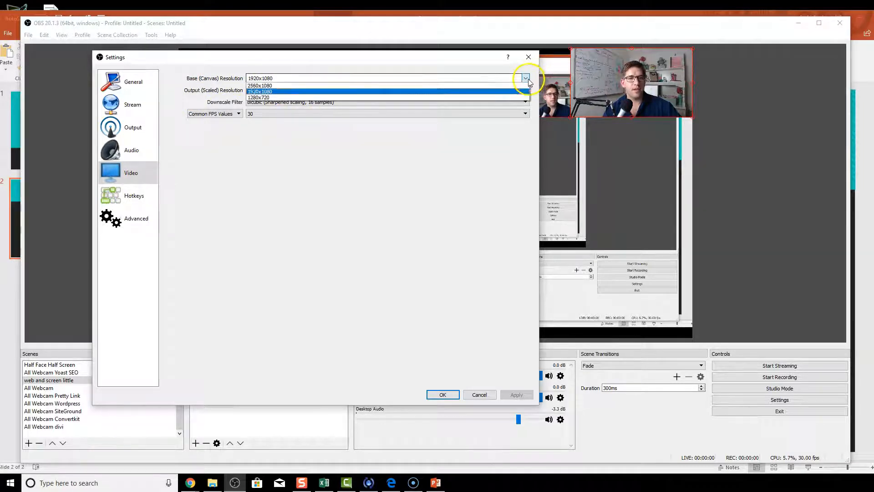
click(278, 98)
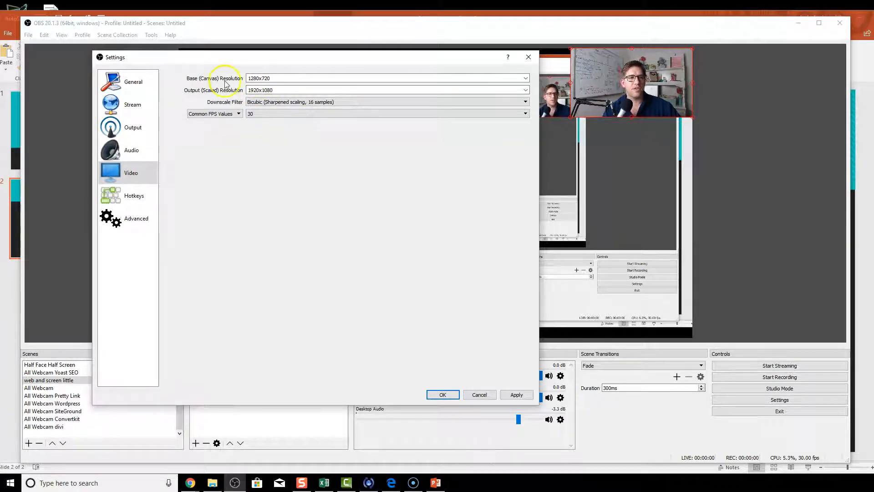
click(526, 90)
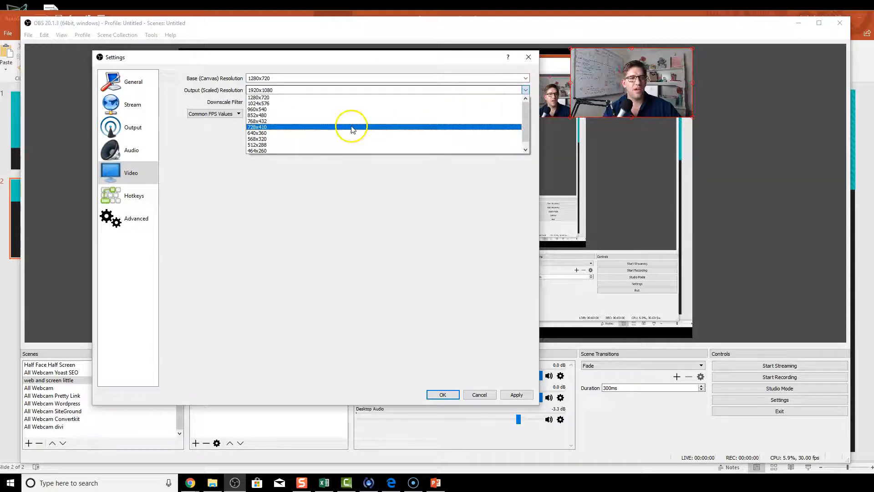
click(304, 97)
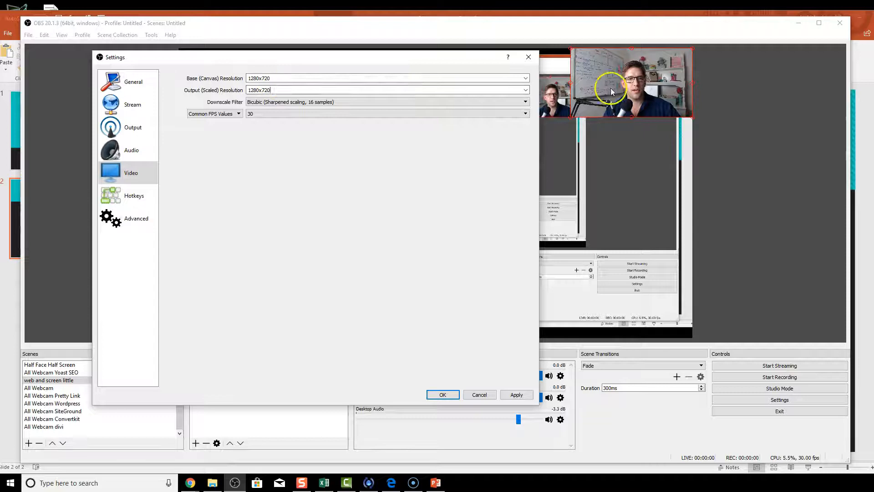
- Set both the base canvas resolution and the scaled output resolution to 2560x1080
click(524, 90)
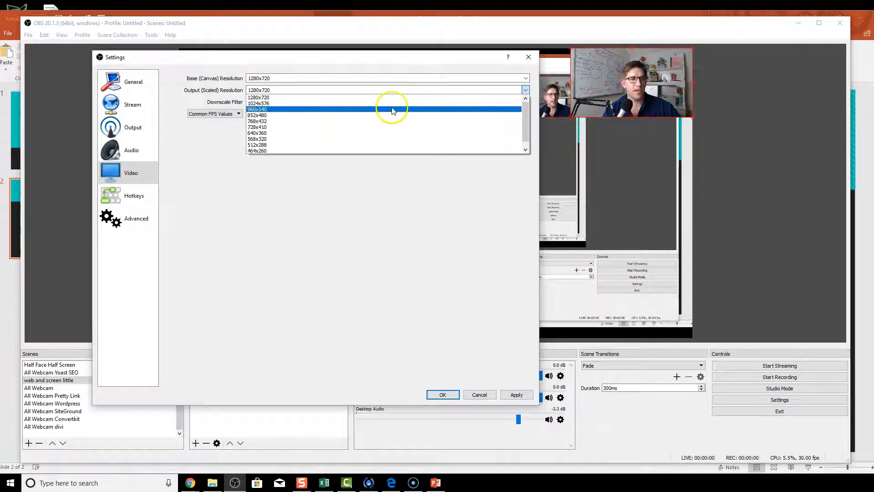
click(524, 80)
click(525, 79)
click(490, 85)
click(525, 89)
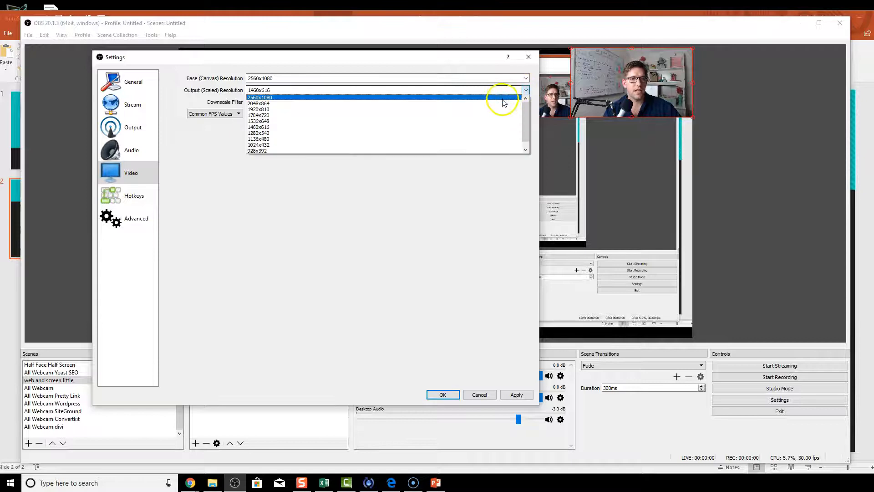
click(502, 98)
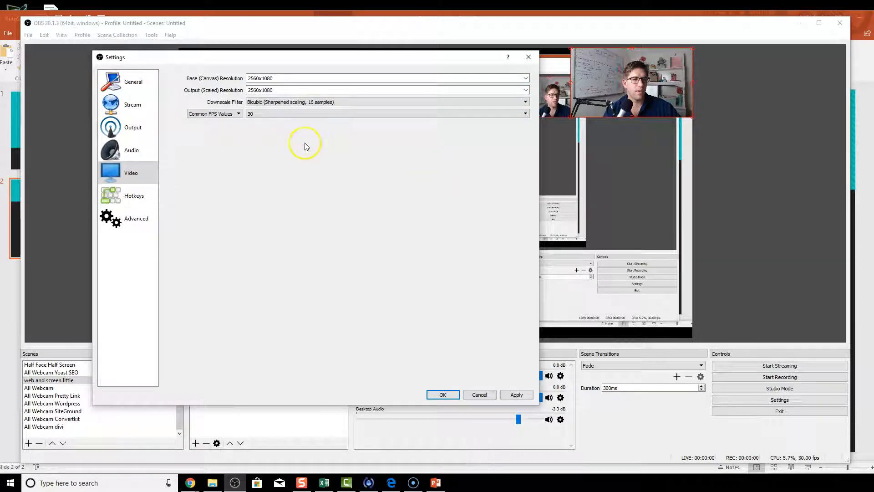
- Review the common FPS values available for the video frame rate
click(222, 117)
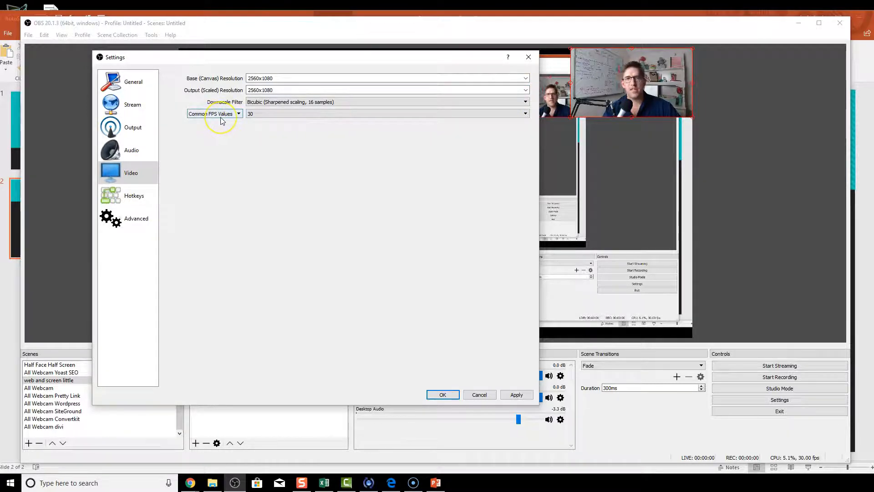
click(434, 119)
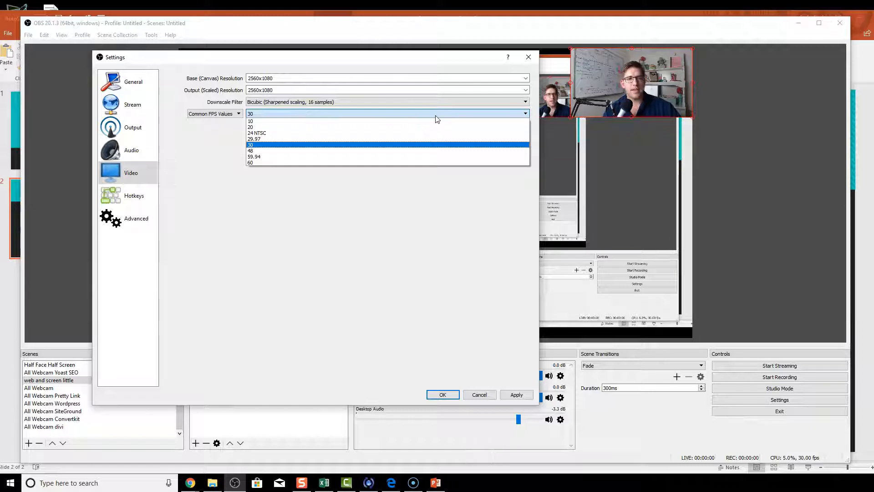
click(435, 118)
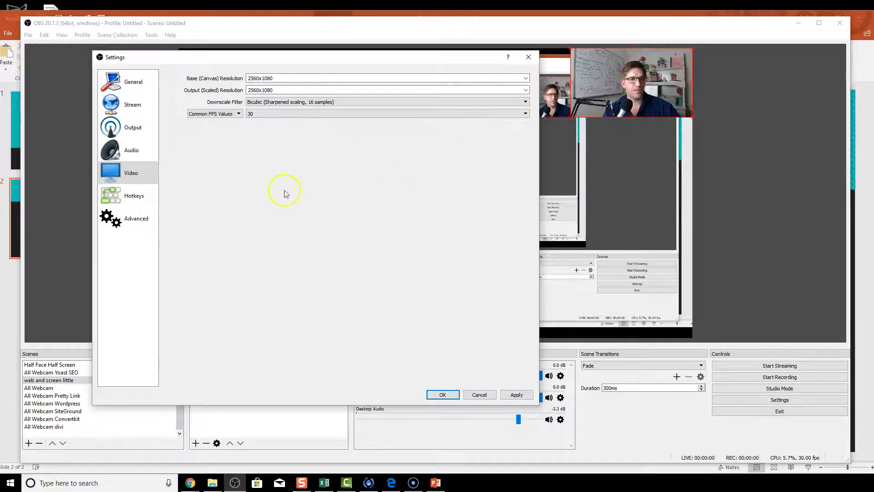
- Review the hotkey and advanced settings, and return to the streaming service settings
click(138, 203)
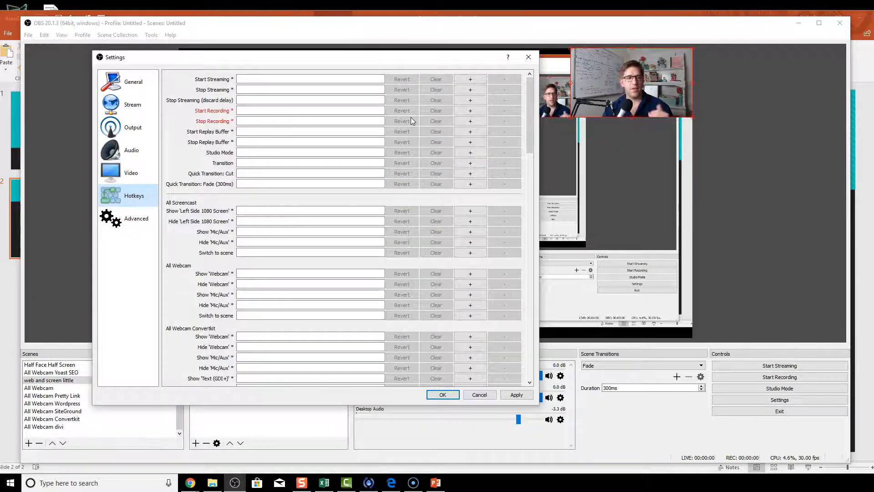
click(124, 220)
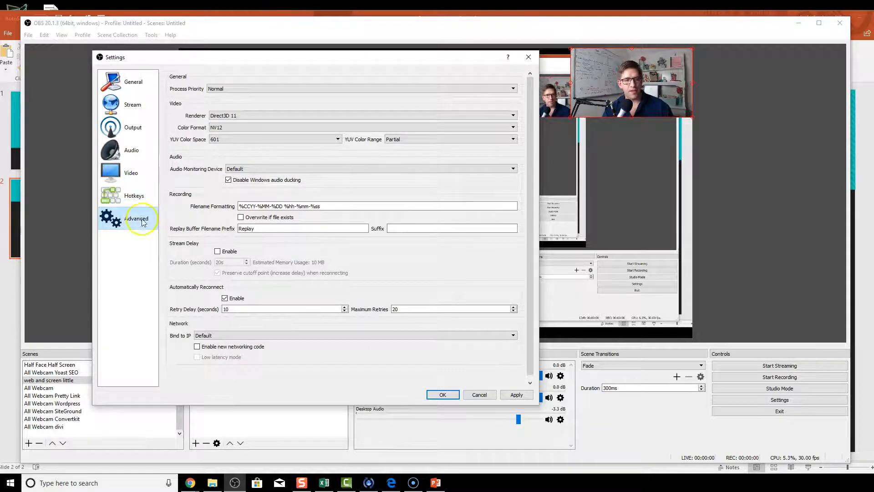
click(133, 110)
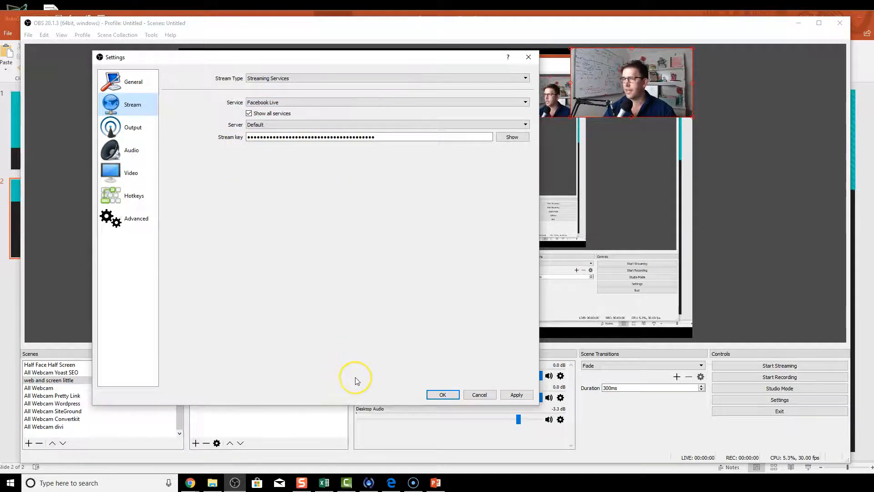
- Switch to Chrome and reload the Create Live Stream page at facebook.com/live/create
key(alt+Tab)
key(alt+Tab)
key(alt+Tab)
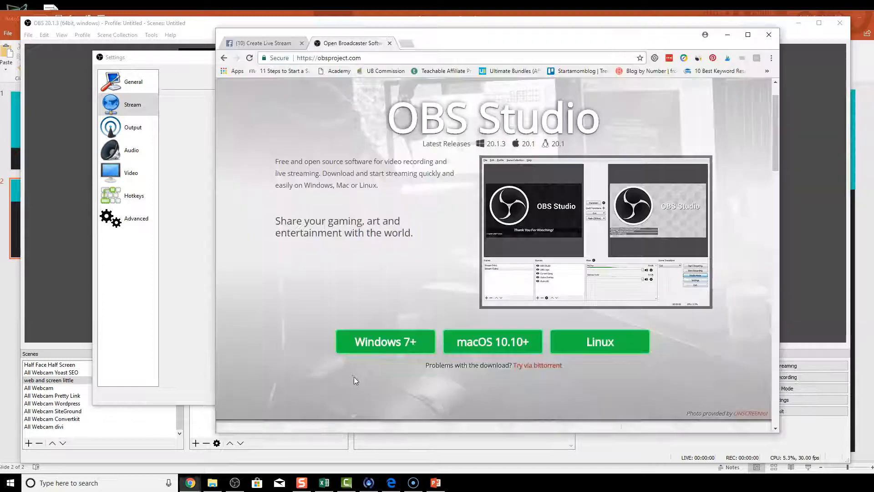
click(262, 42)
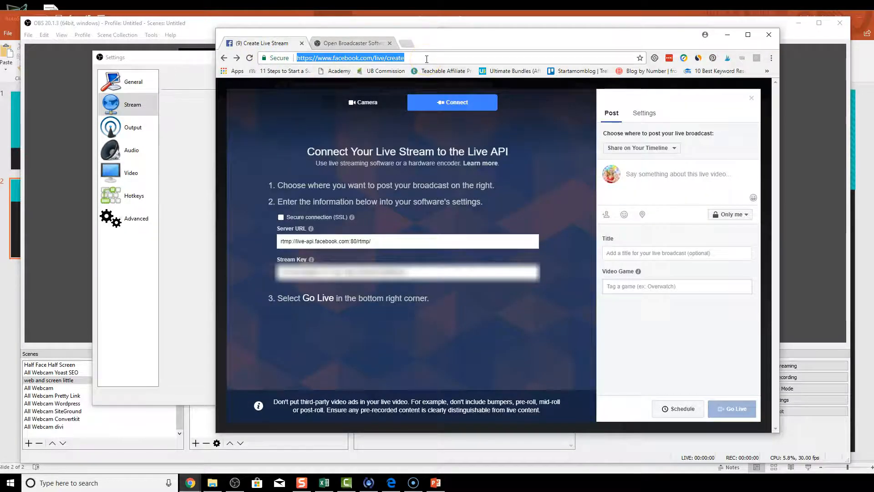
key(Return)
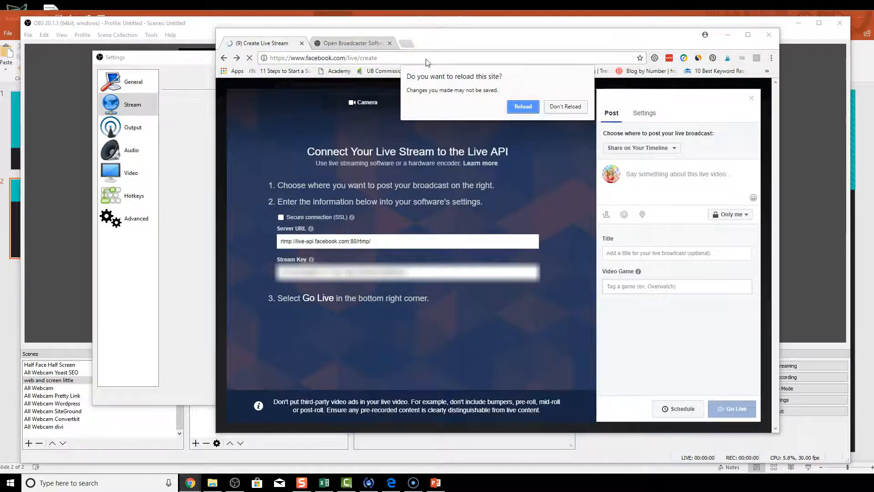
click(529, 108)
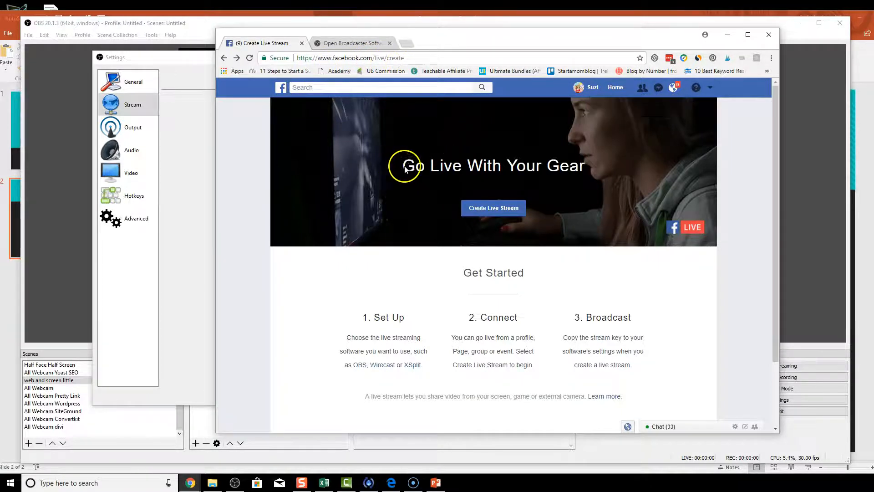
- Create a live stream on the Facebook page and select its full stream key
drag(403, 167, 633, 188)
click(632, 176)
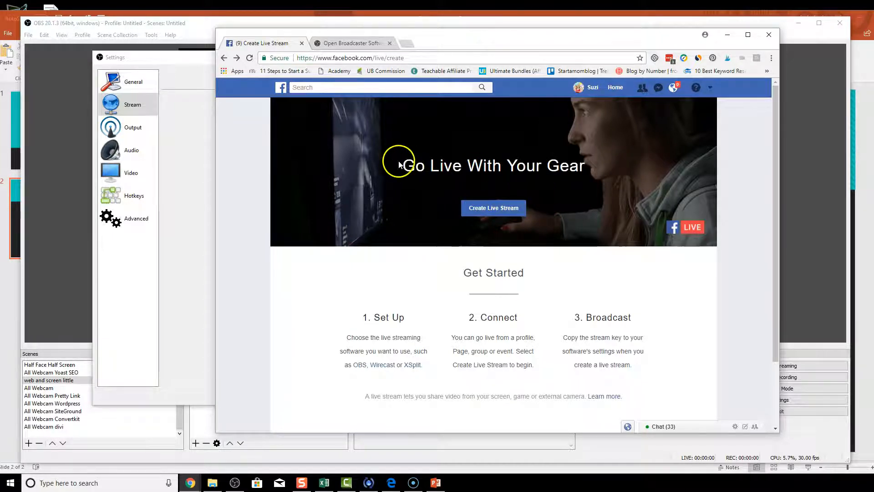
click(489, 212)
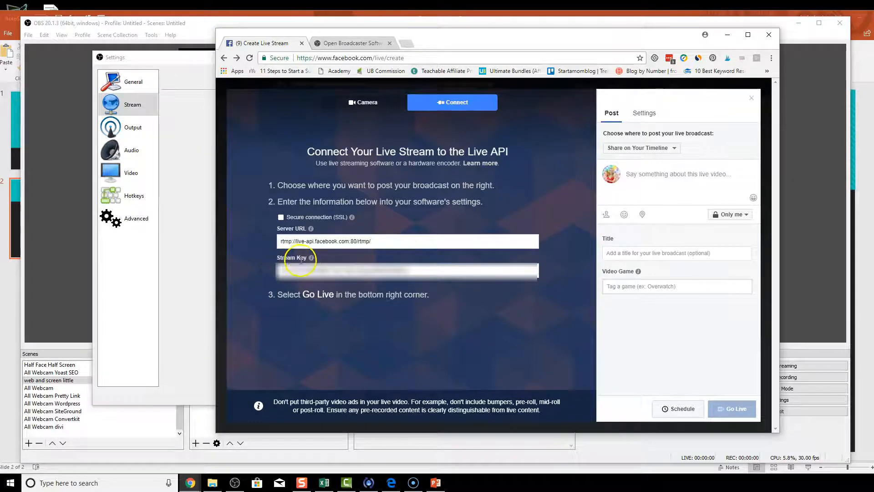
mouse_move(310, 263)
triple_click(299, 272)
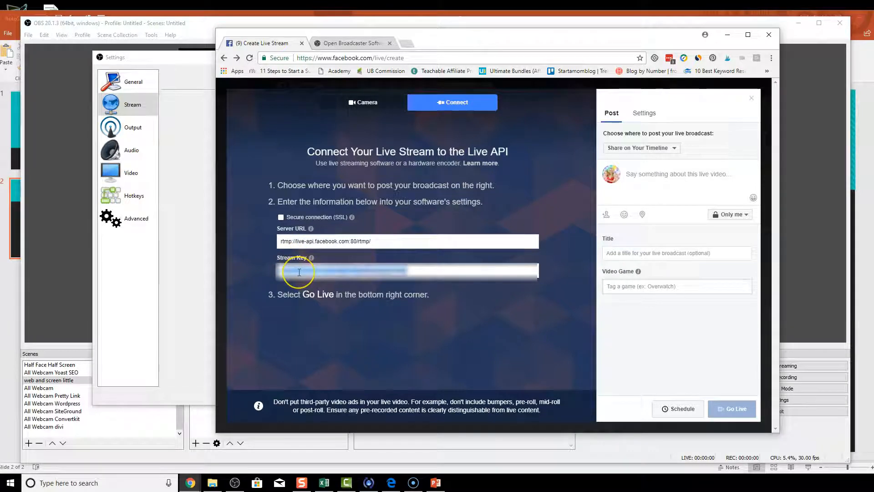
- Switch to the OBS Studio settings, choose Facebook Live as the service with the Default server, and save the settings
click(184, 184)
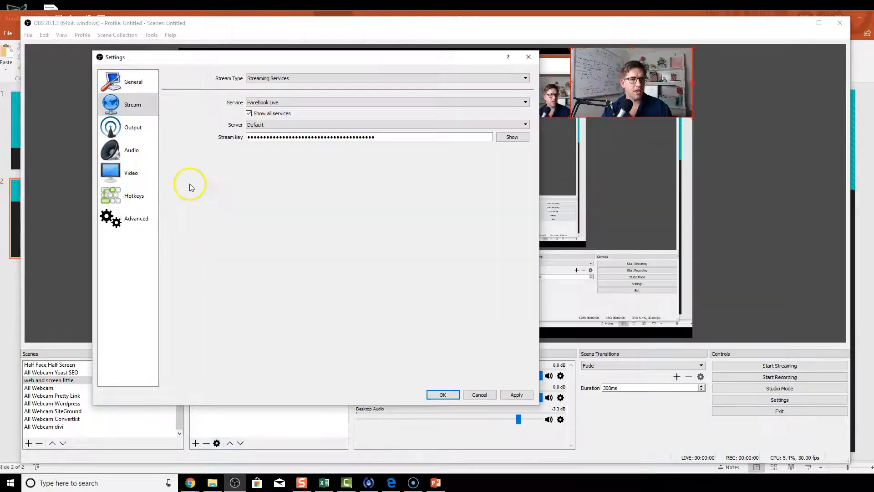
click(291, 102)
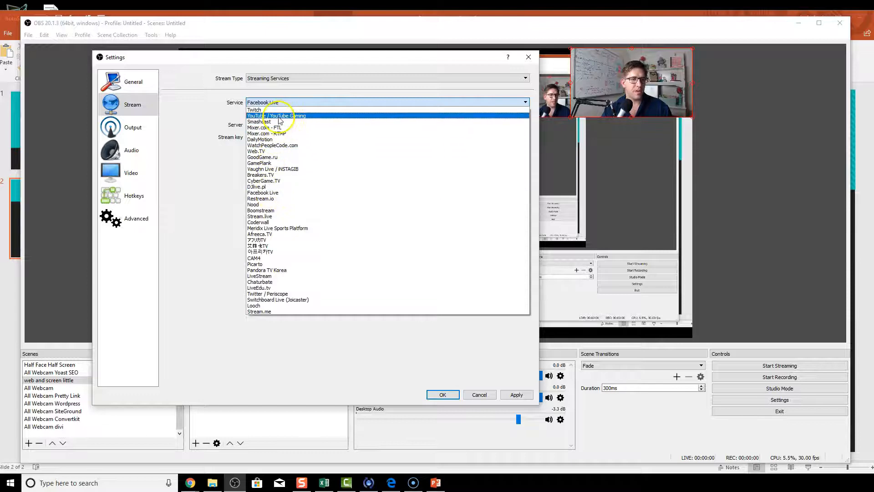
click(269, 194)
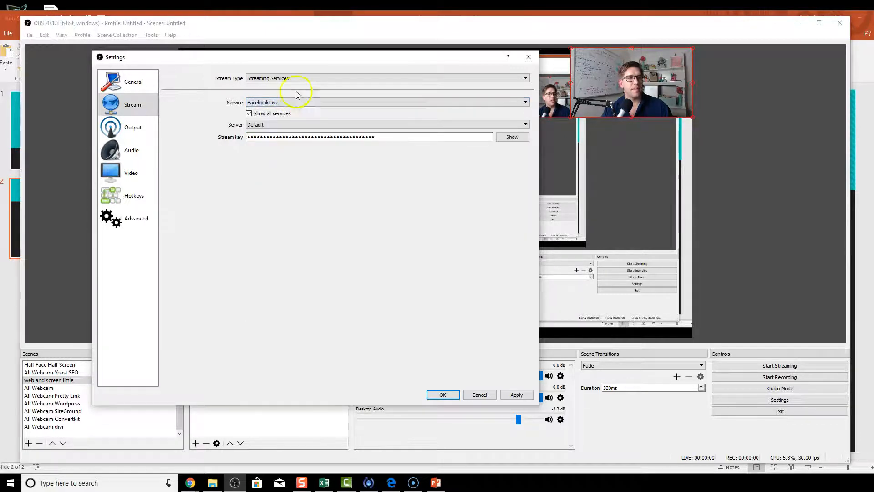
click(290, 130)
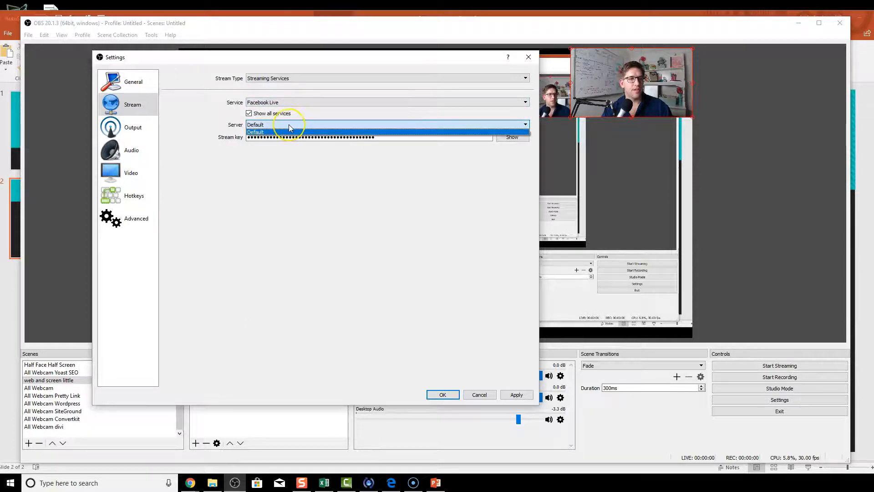
click(276, 138)
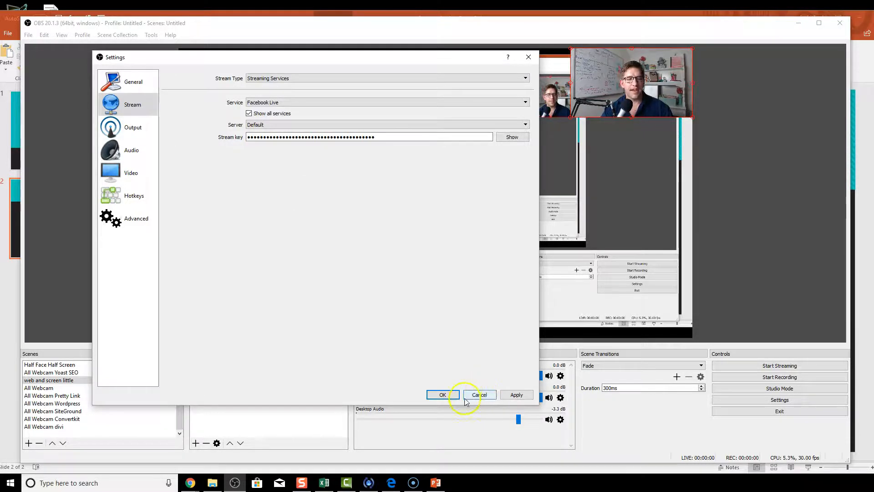
click(449, 395)
- Switch back to the Facebook Create Live Stream page and check the audience setting for the broadcast
key(alt+Tab)
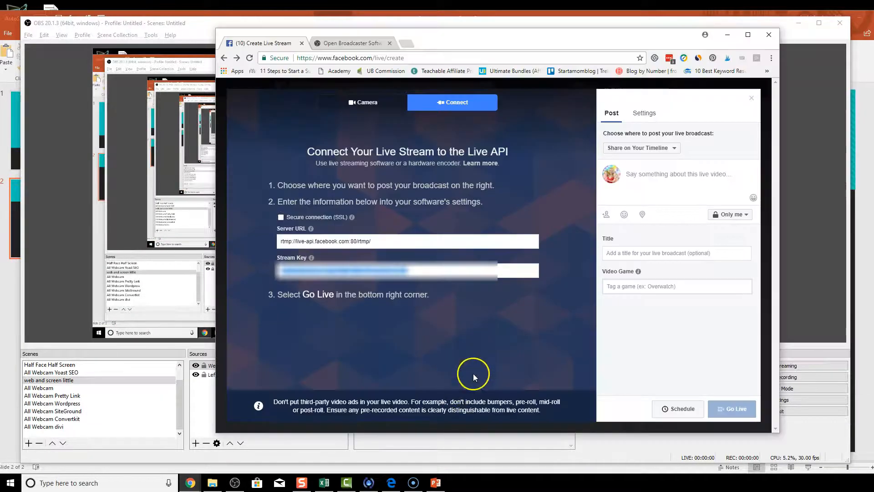
click(733, 217)
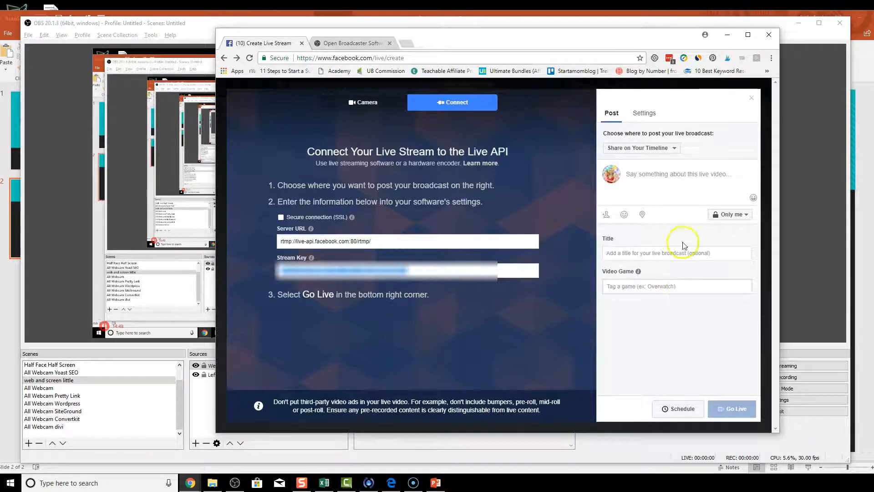
- Minimize the Chrome window with the Facebook Create Live Stream page and return to OBS Studio
key(alt+Tab)
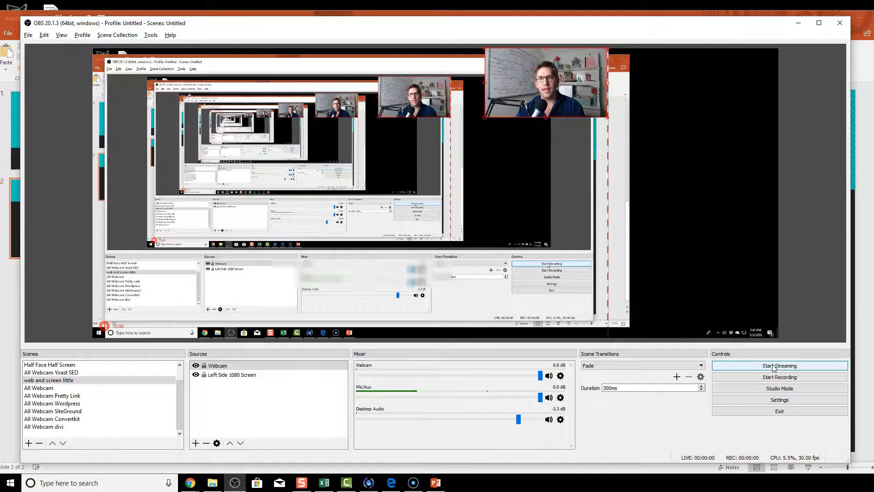
key(alt+Tab)
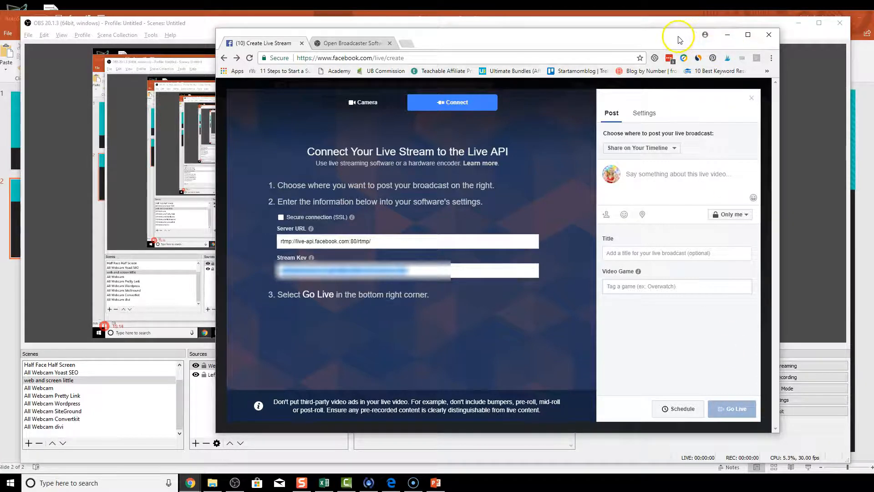
click(727, 35)
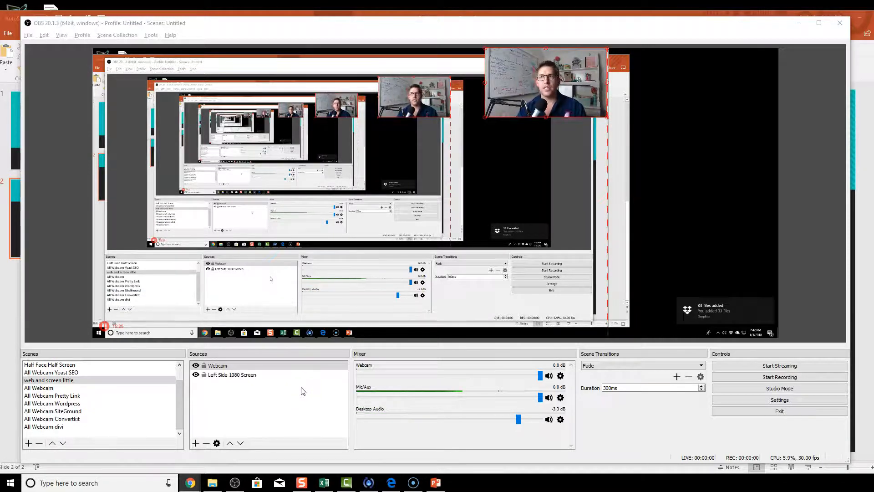
click(303, 388)
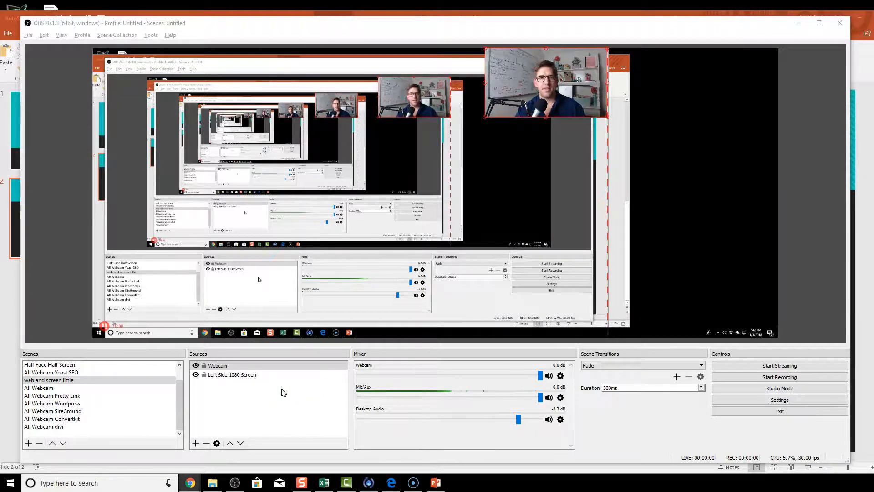
click(258, 389)
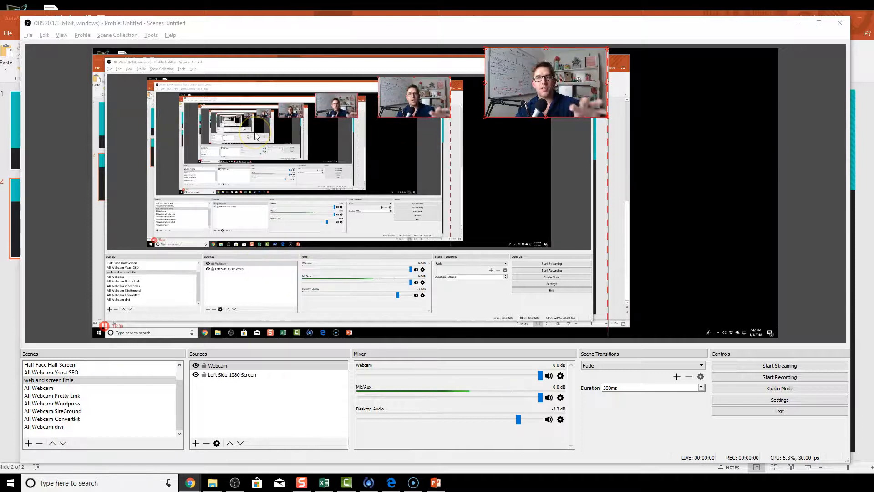
- Preview the All Webcam, Half Face Half Screen, All Webcam Pretty Link and web and screen little scenes
click(73, 388)
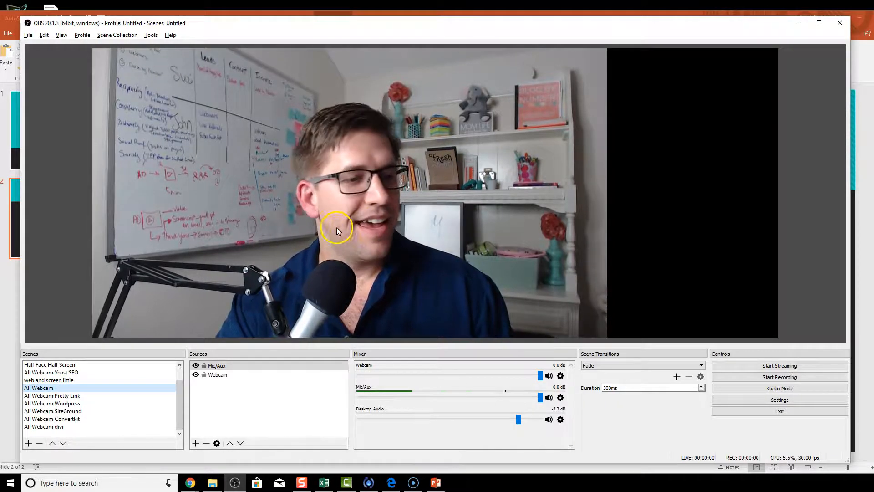
click(119, 365)
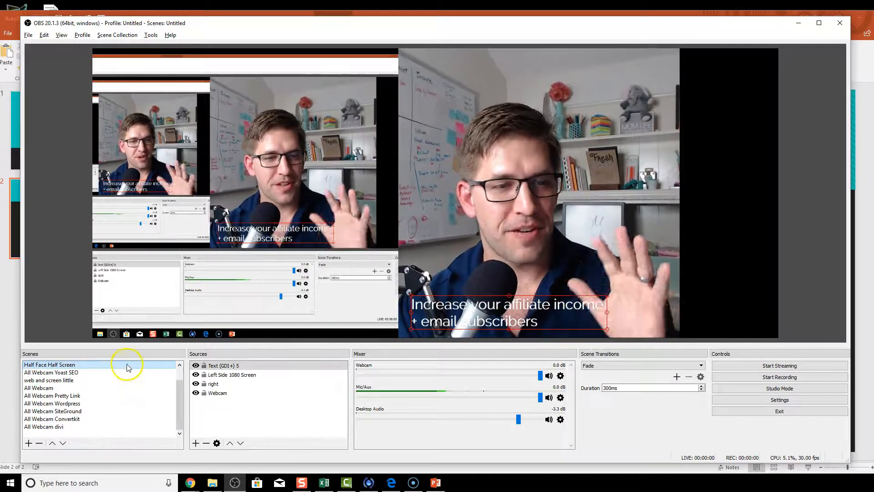
click(111, 396)
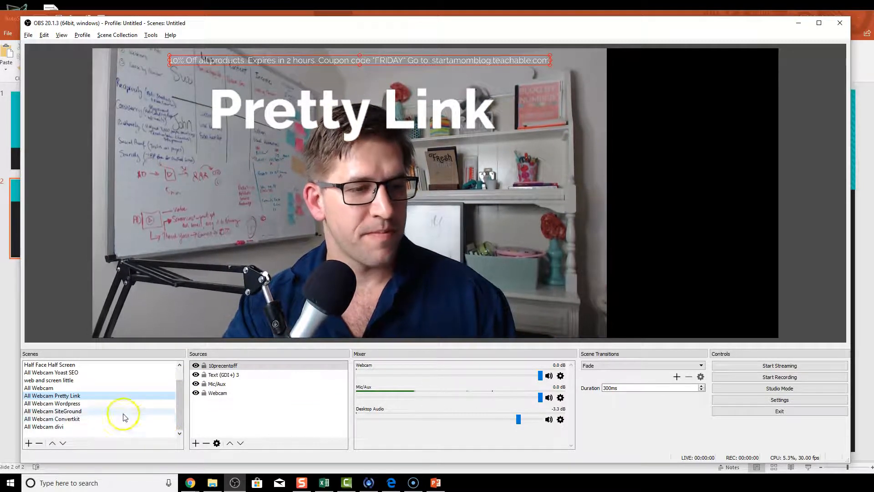
click(72, 381)
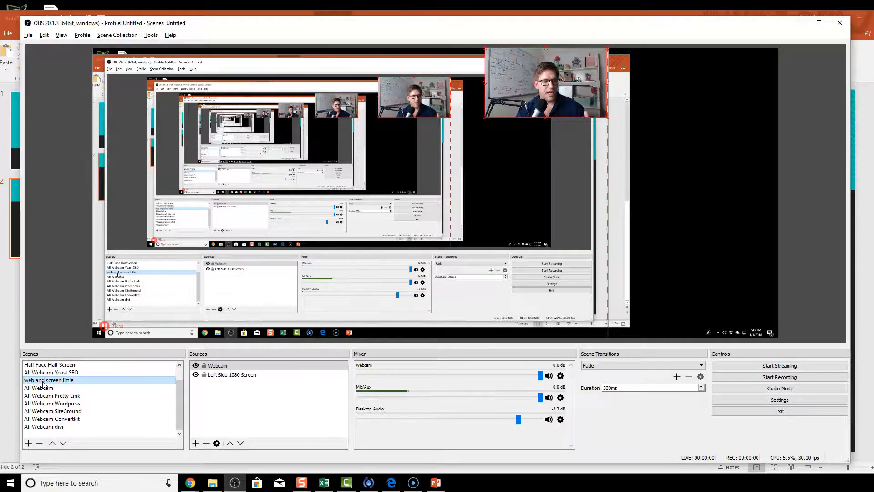
click(223, 368)
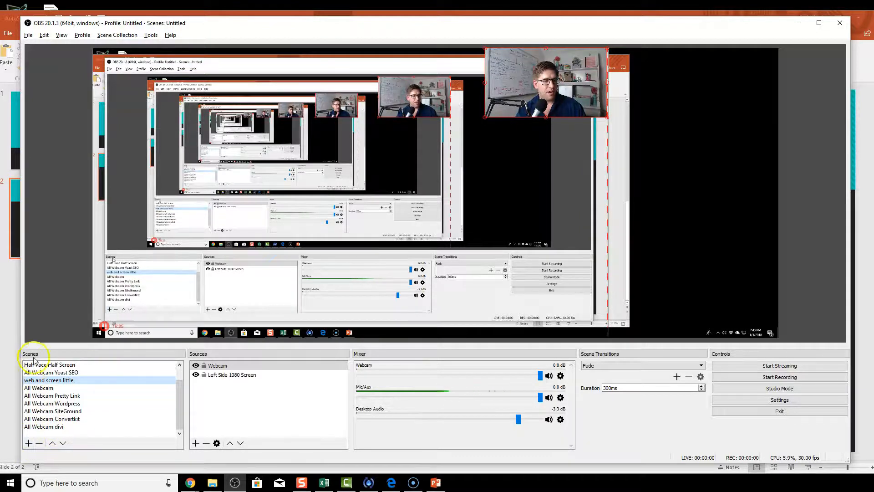
- Create a new scene named Tutorial Scene and select it
click(27, 443)
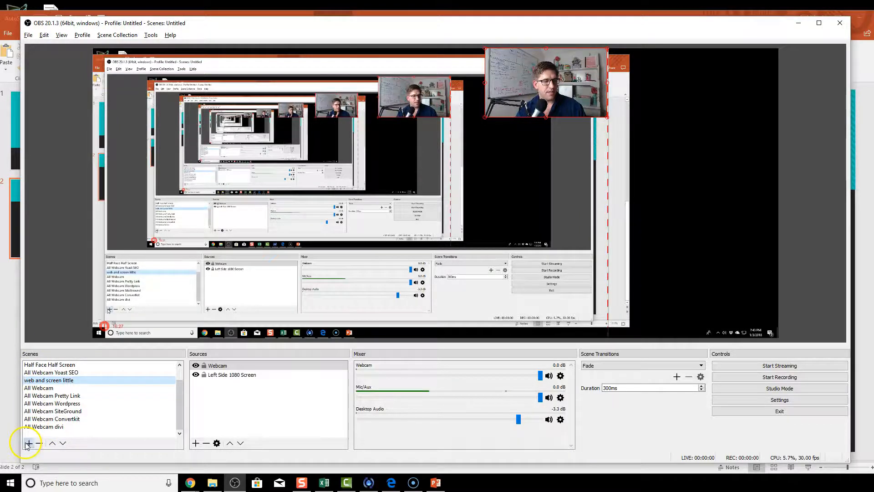
text(Tutorial Scene)
key(Return)
click(89, 426)
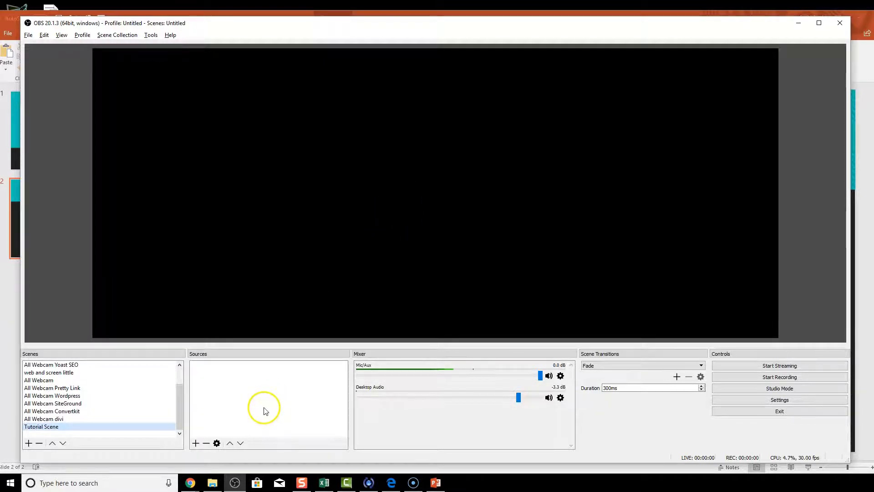
- Add a new Display Capture source named Monitor 1 to Tutorial Scene
click(196, 443)
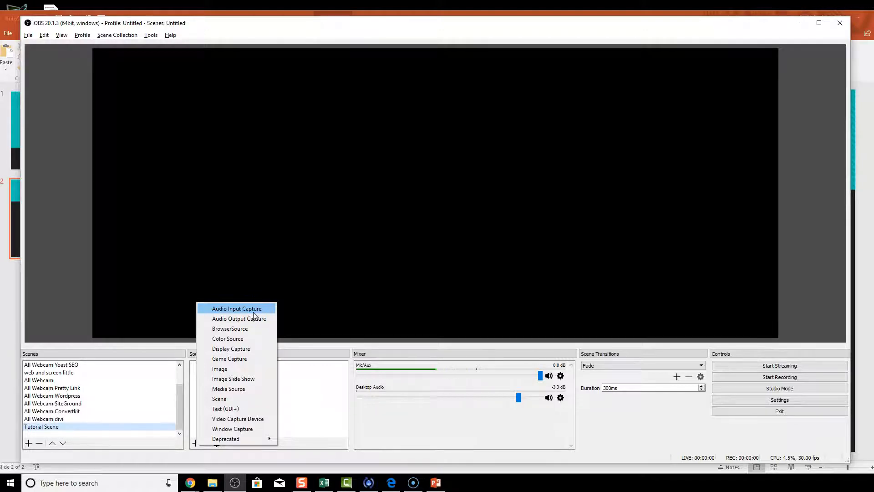
click(244, 349)
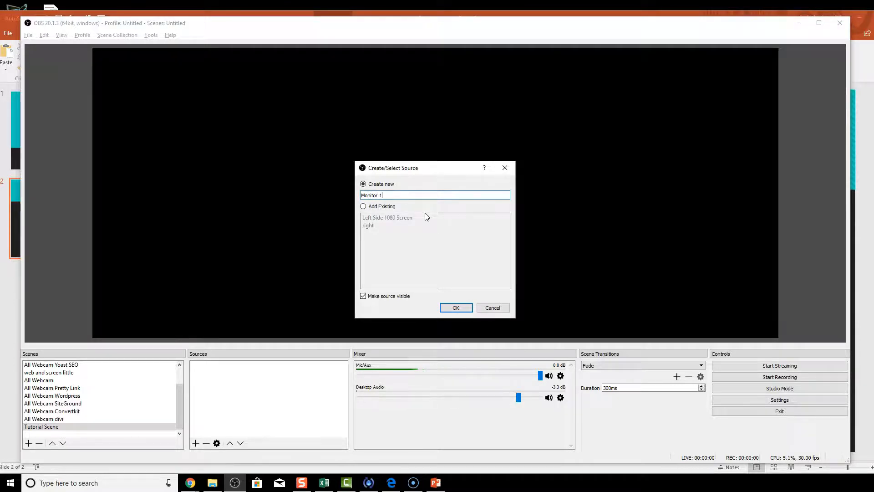
key(Return)
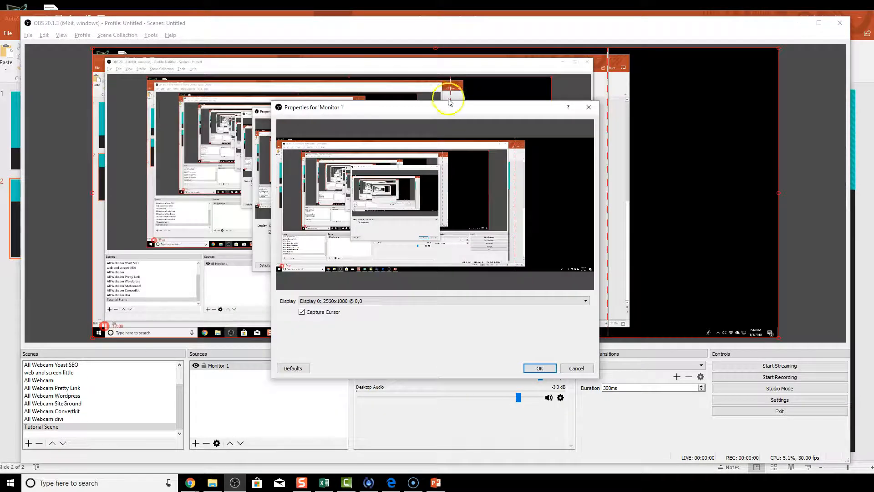
- Set the Monitor 1 source to capture Display 1: 1920x1080 @ 2560,0, bring up the OBS website tab there, and accept the properties
drag(443, 107, 431, 95)
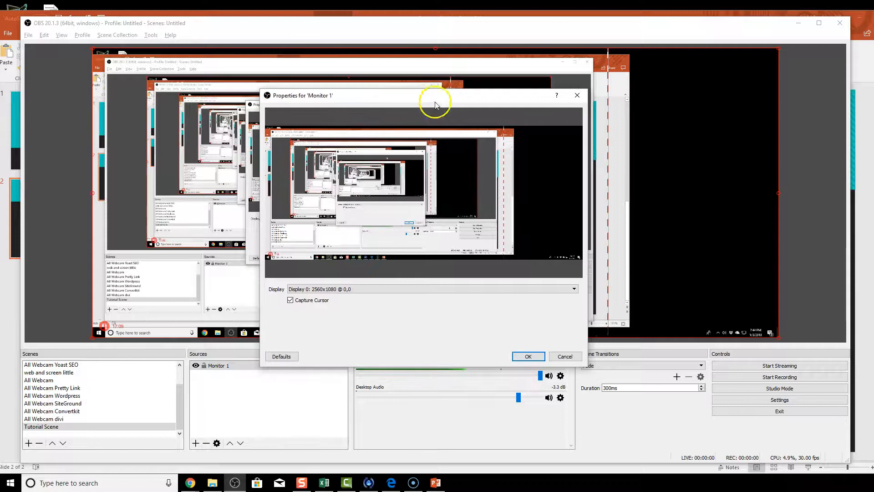
click(401, 289)
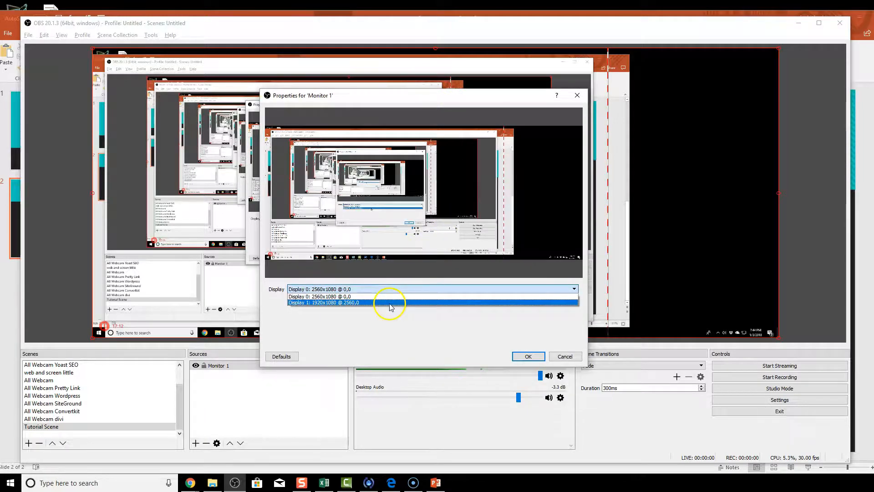
click(366, 302)
click(370, 290)
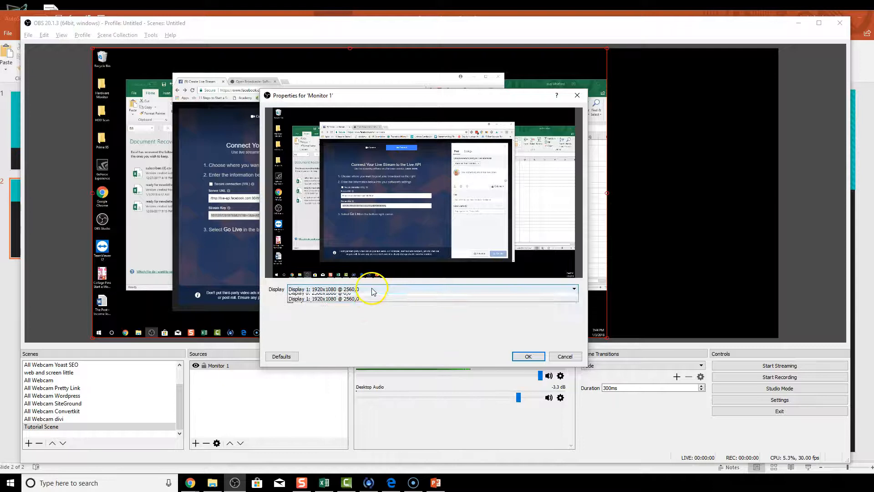
click(368, 296)
click(369, 289)
click(368, 302)
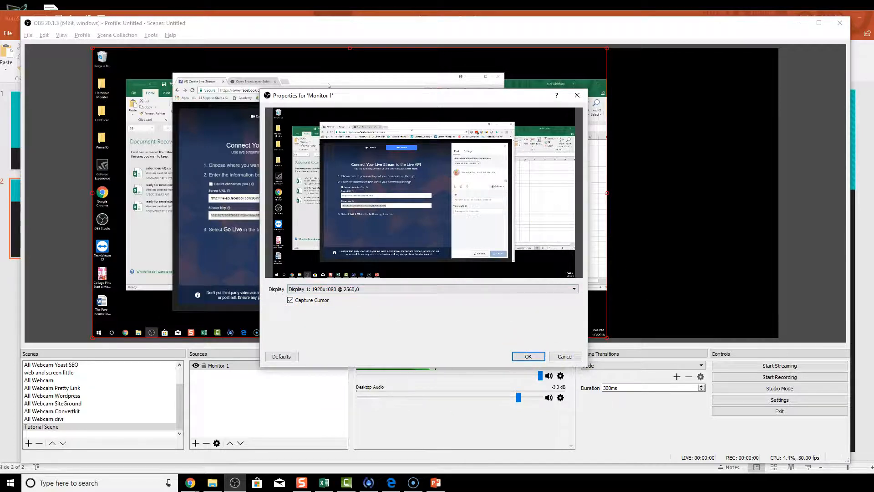
click(262, 85)
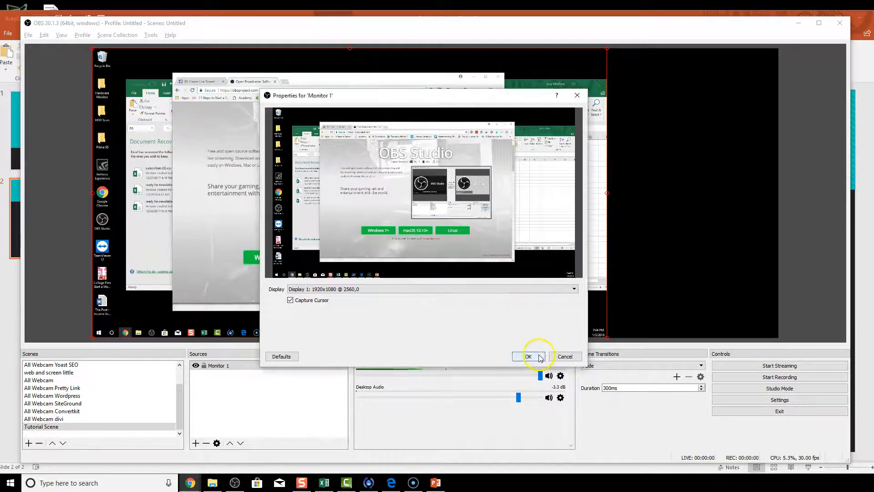
click(530, 356)
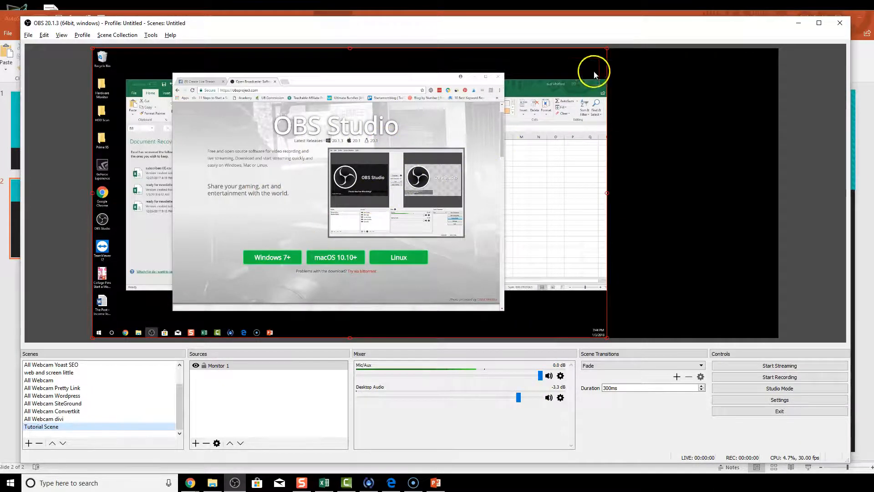
- Scale the Monitor 1 capture down to about half the canvas width, place it in the canvas's left part, and deselect it
mouse_move(375, 165)
mouse_down()
mouse_move(431, 165)
mouse_move(375, 164)
mouse_up()
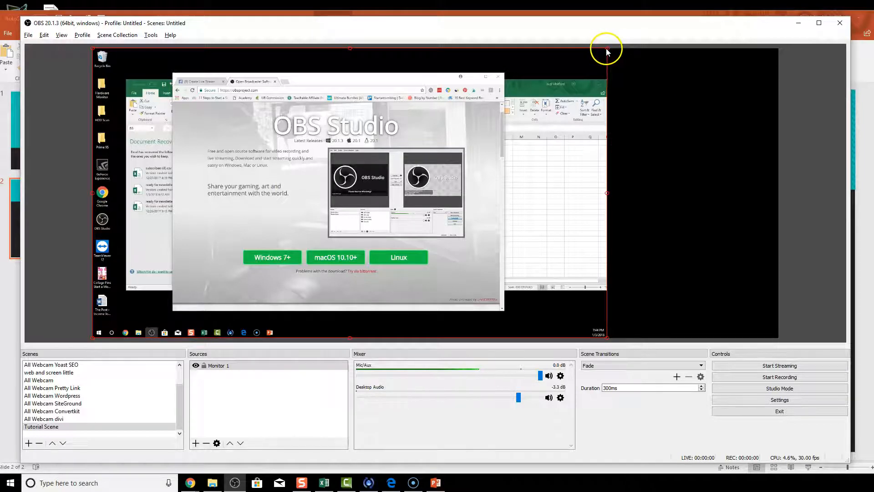
drag(605, 47, 510, 90)
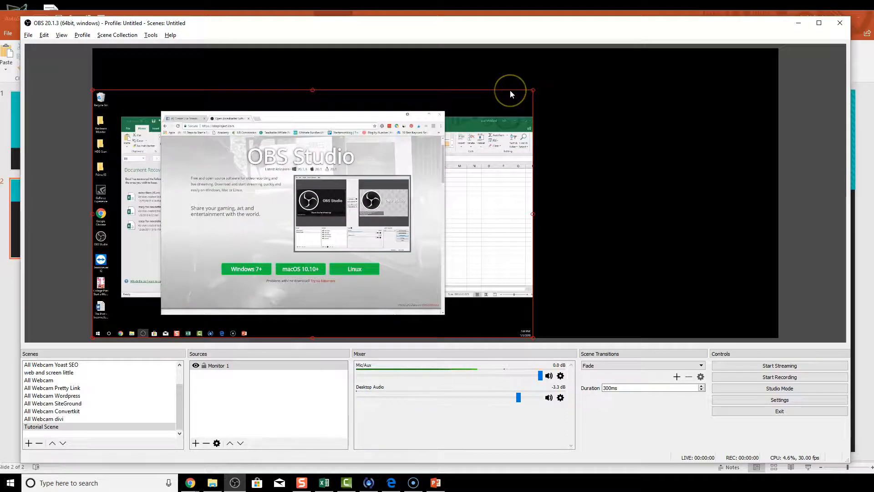
drag(533, 89, 313, 218)
drag(265, 293, 622, 174)
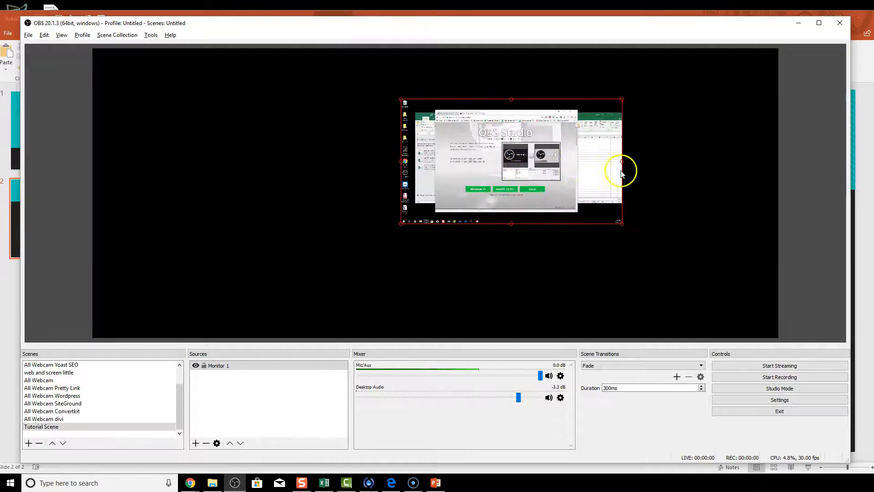
drag(400, 223, 253, 283)
drag(414, 271, 273, 260)
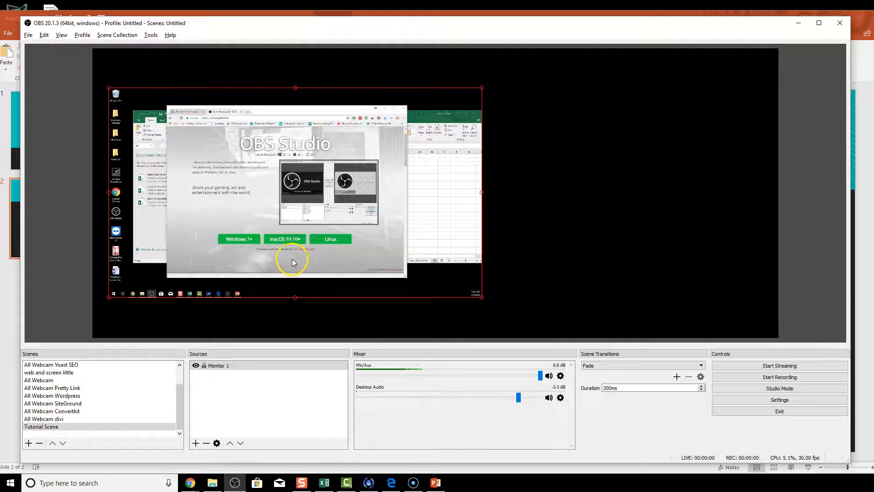
click(279, 396)
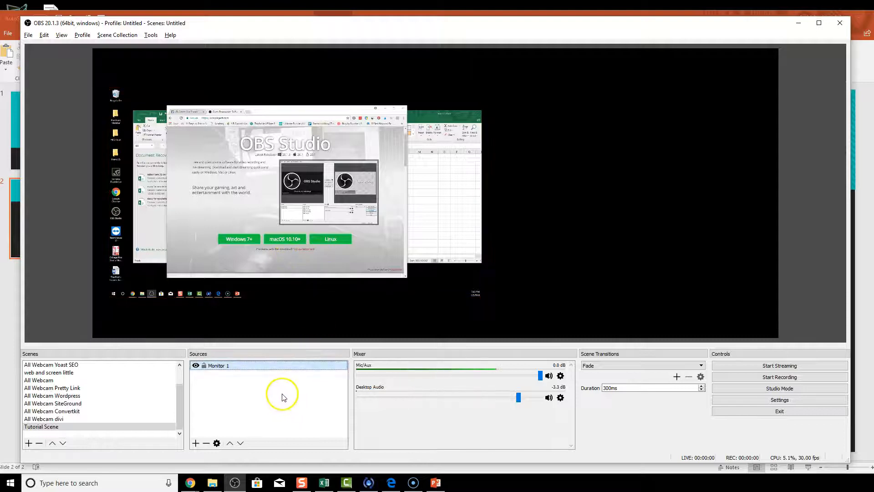
- Add a new Video Capture Device source named Web Cam to Tutorial Scene
click(195, 444)
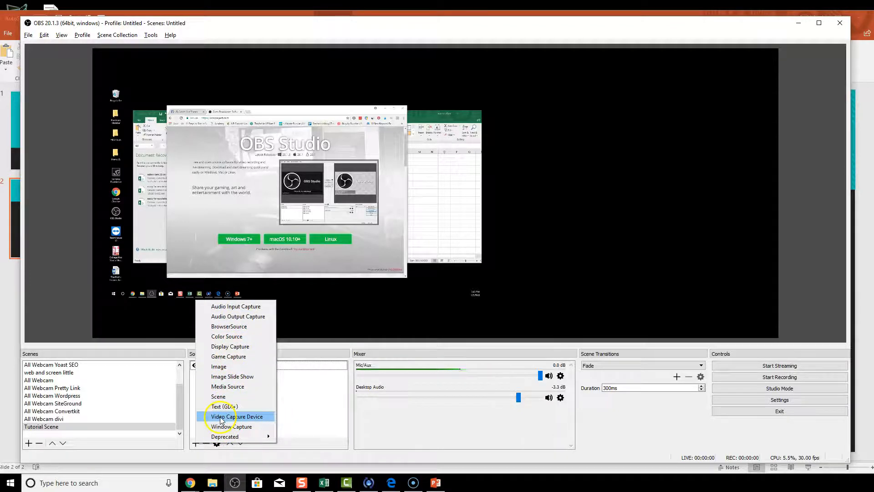
click(242, 416)
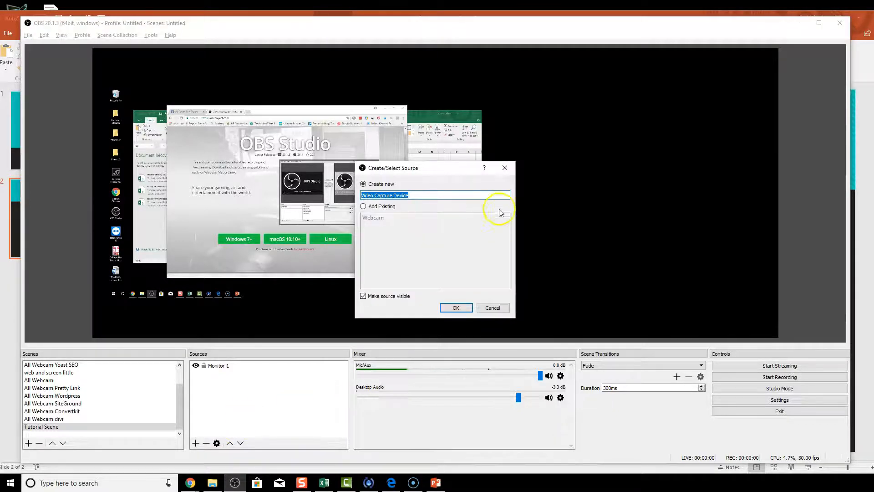
text(Web Cam)
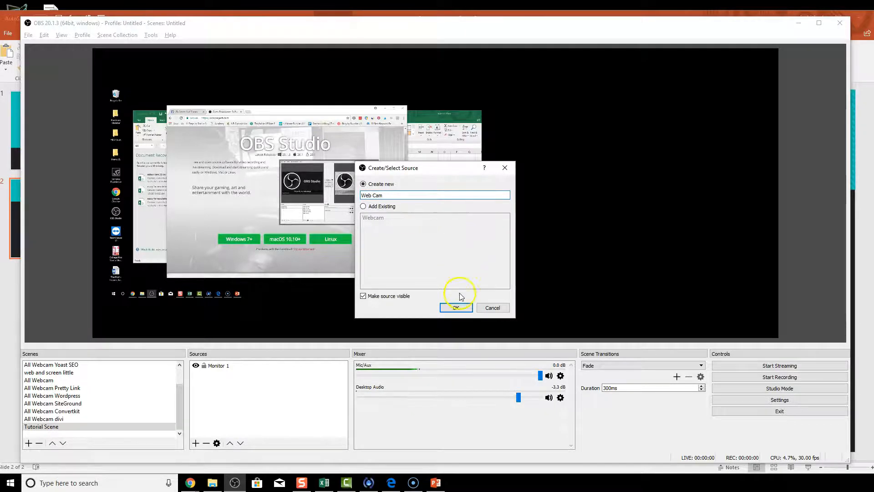
click(454, 309)
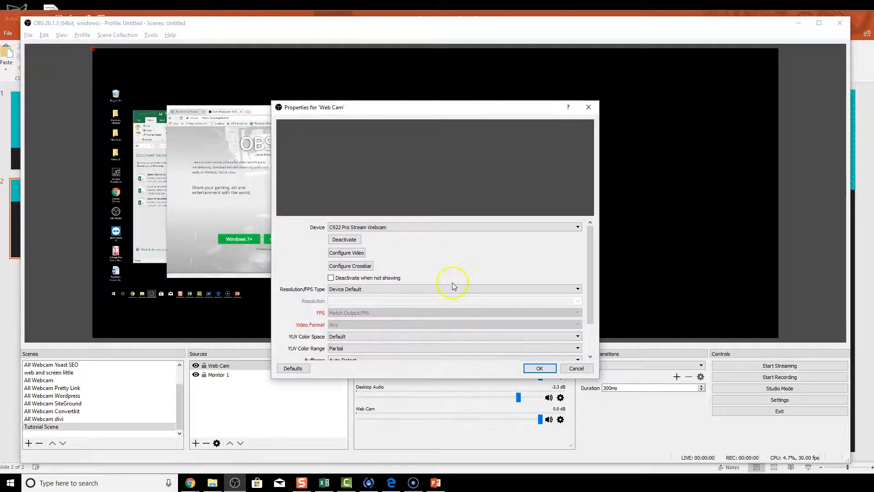
- Use C922 Pro Stream Webcam as the Web Cam device with the Device Default resolution/FPS type, and accept the properties
click(390, 226)
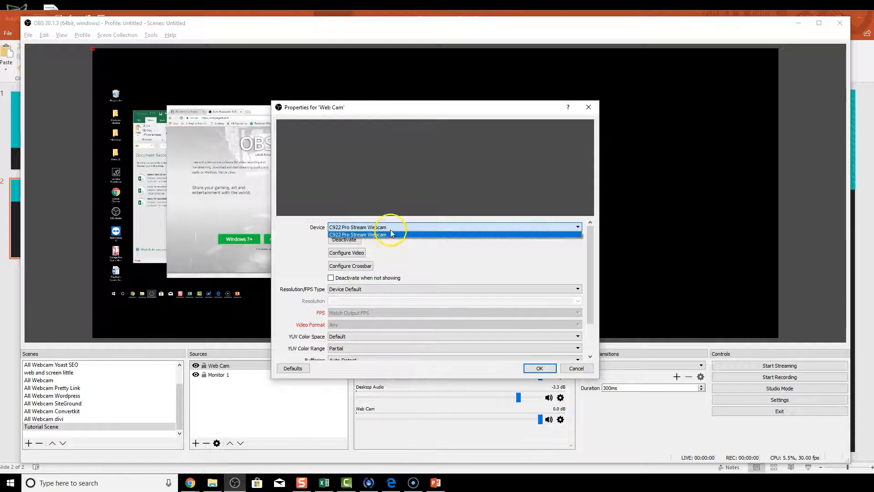
click(353, 235)
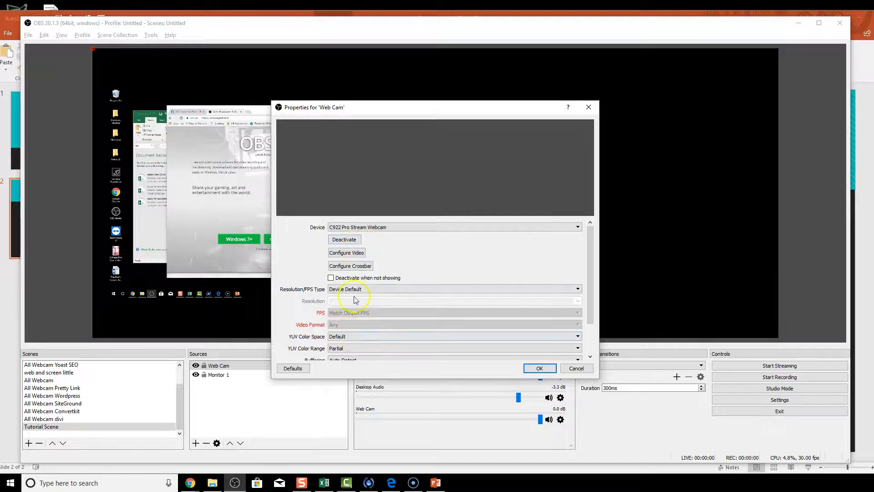
click(379, 289)
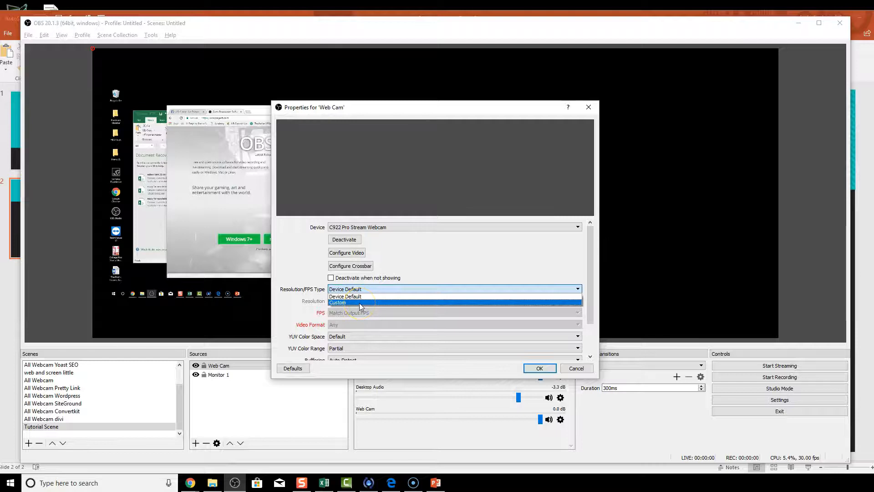
click(357, 298)
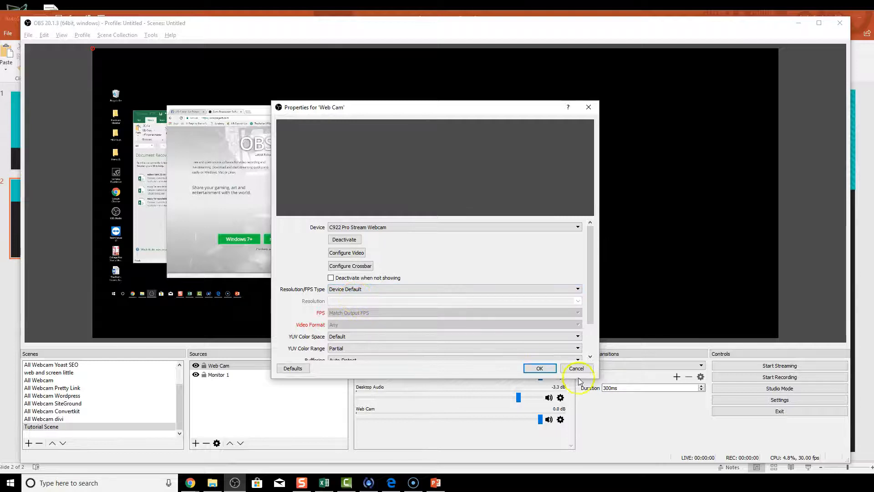
click(540, 367)
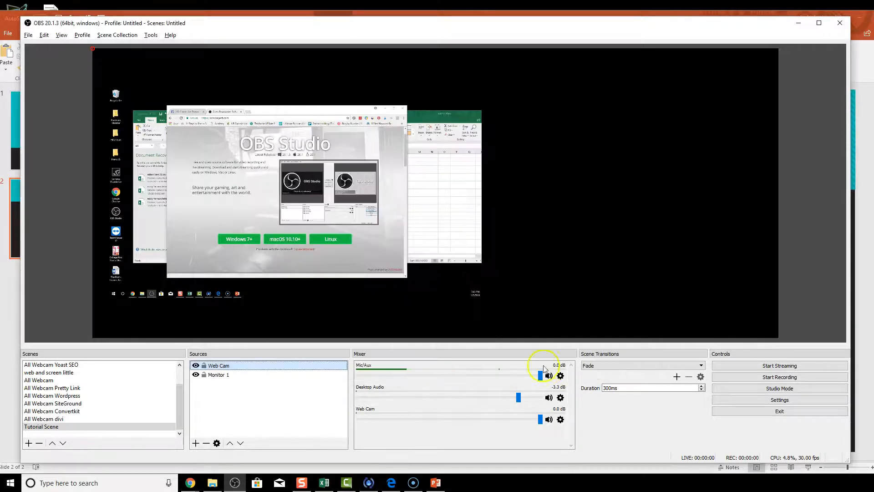
- Select the Monitor 1 source and move its capture up toward the middle of the canvas
click(268, 375)
click(267, 365)
click(253, 376)
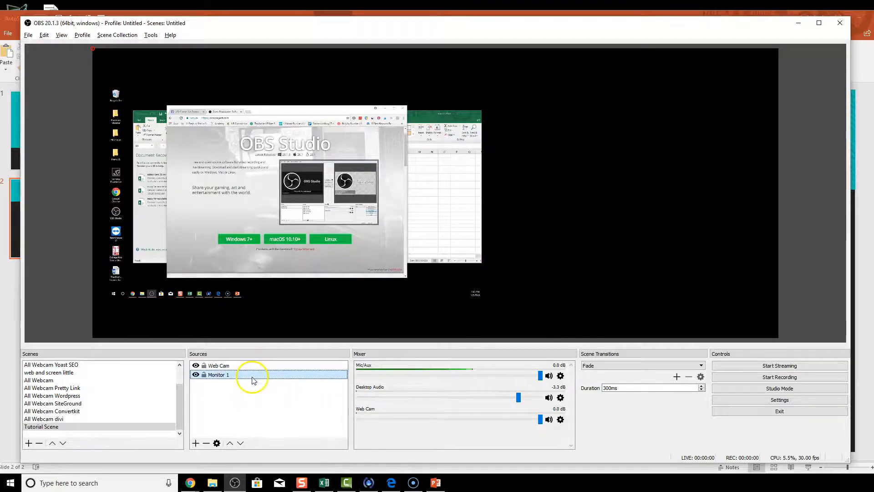
click(245, 365)
click(275, 263)
drag(275, 263, 304, 241)
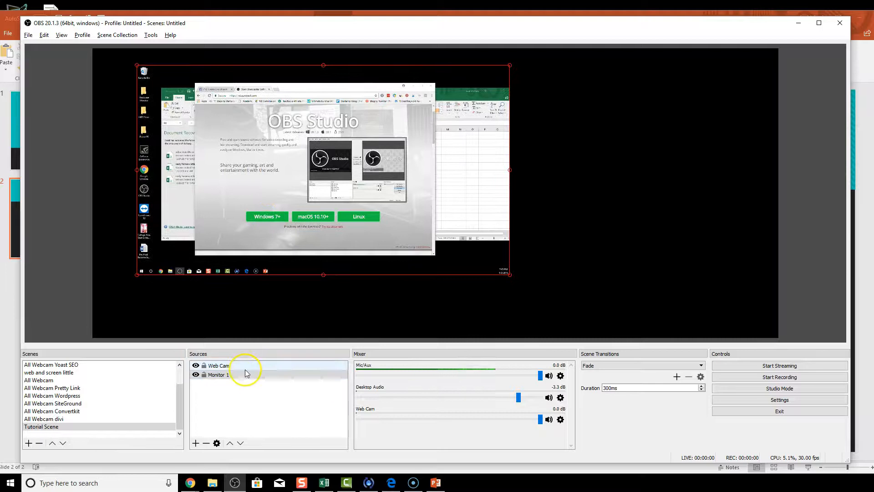
- Glance at the All Webcam Wordpress scene, return to Tutorial Scene, and delete its Web Cam source
click(52, 395)
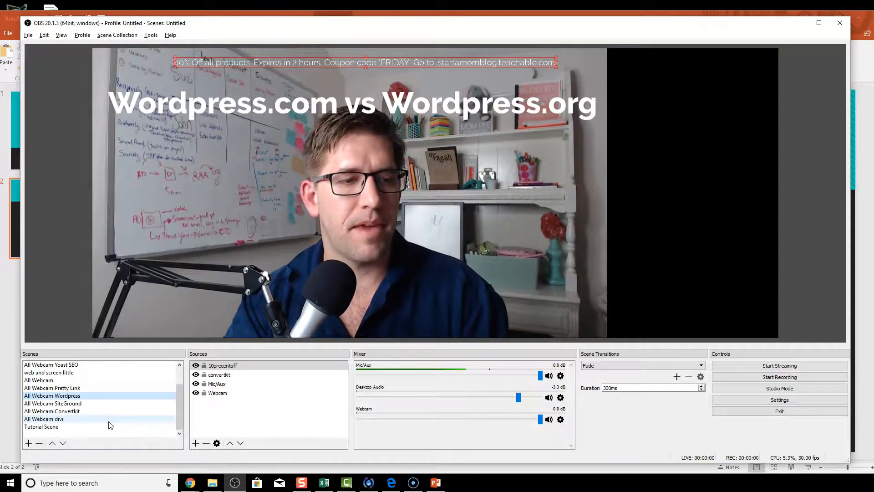
click(87, 428)
click(208, 366)
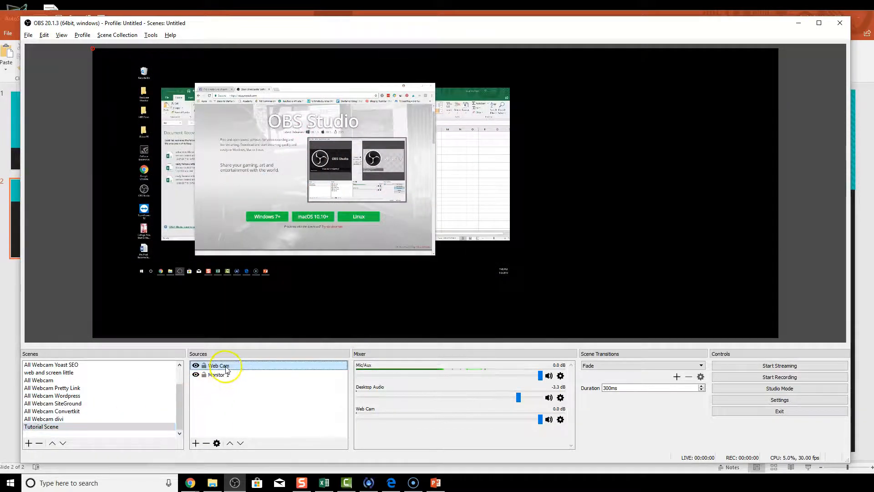
click(206, 442)
click(450, 256)
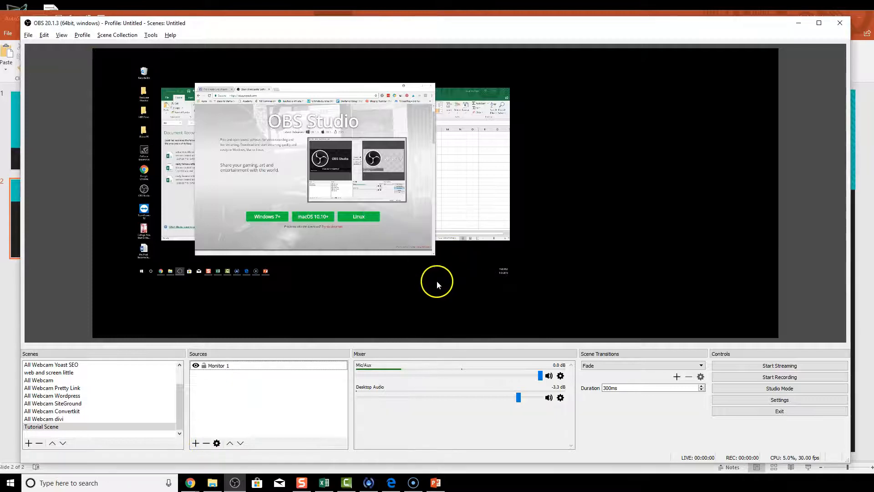
- Add the existing Webcam source to Tutorial Scene as a visible Video Capture Device
click(195, 442)
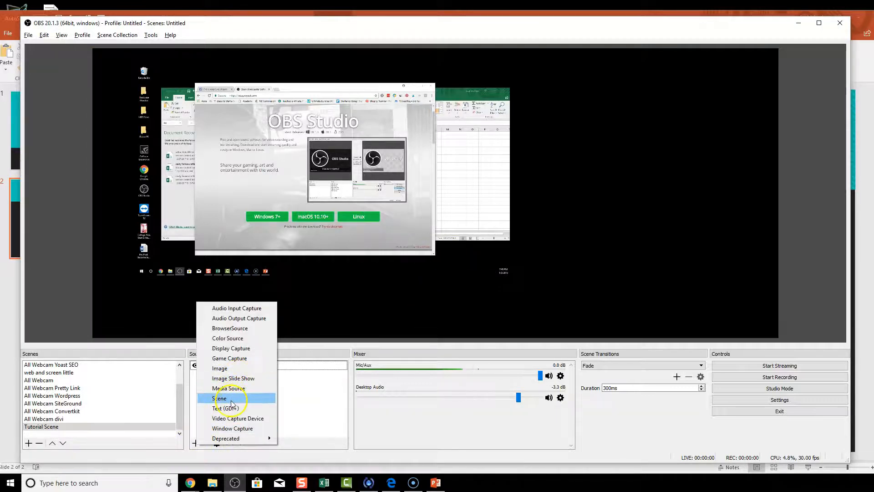
click(249, 417)
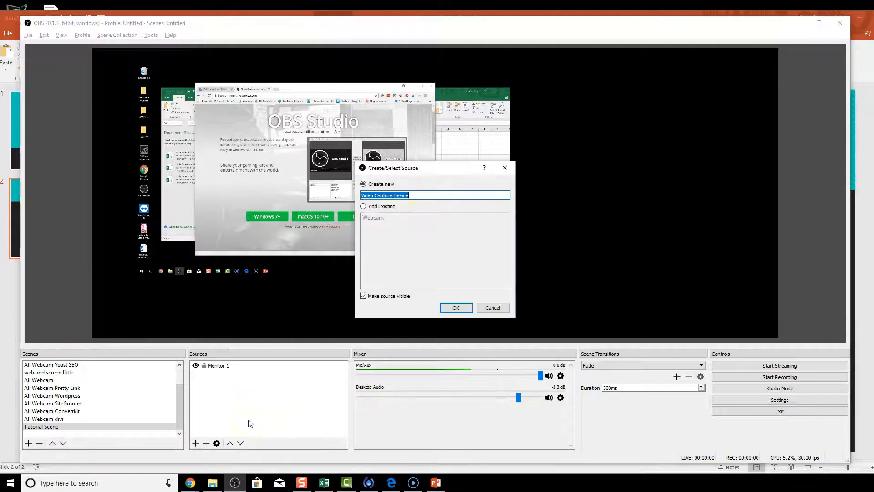
click(379, 207)
click(378, 218)
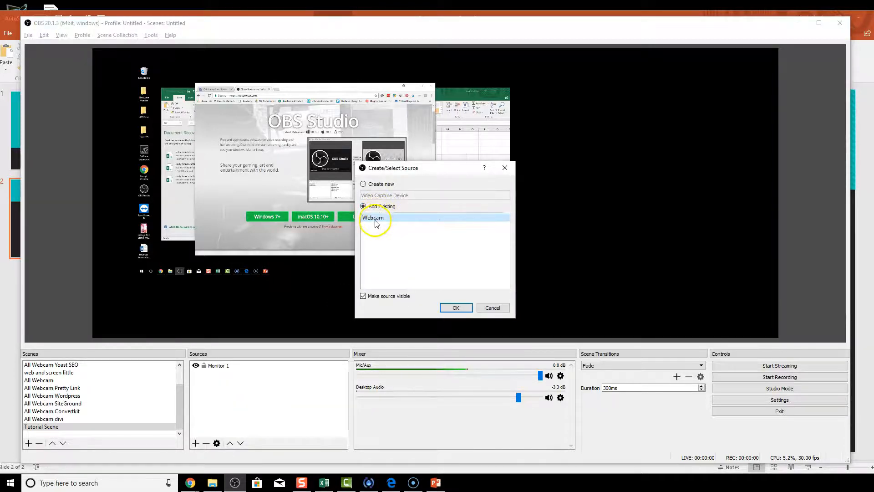
click(455, 307)
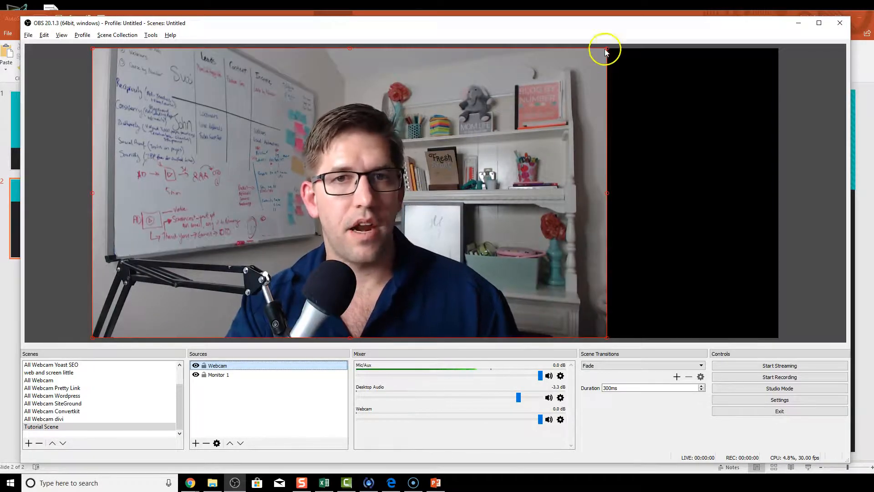
- Scale the Webcam capture to about a third of the canvas width, placing it right of the Monitor 1 capture, which is shifted slightly left
drag(605, 49, 322, 239)
drag(285, 266, 713, 161)
drag(337, 165, 313, 176)
drag(611, 165, 593, 171)
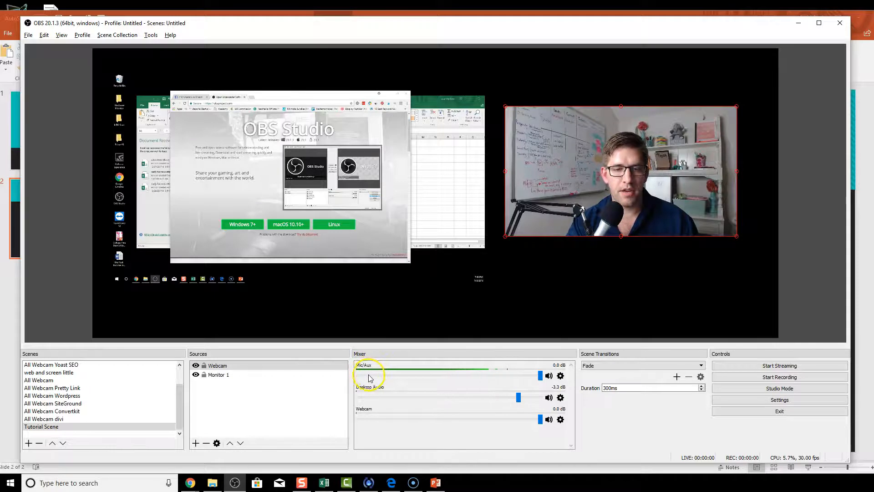
- Review the device choices in the Mic/Aux properties and accept them with the ATR USB microphone
click(560, 376)
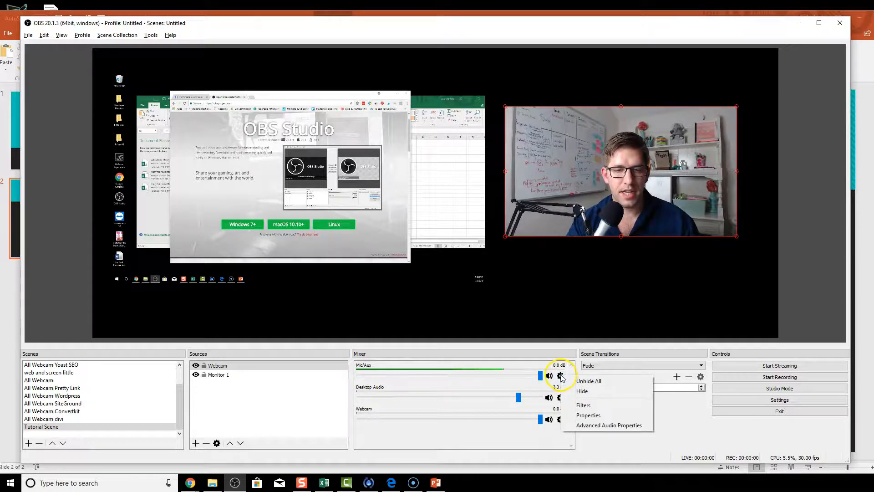
click(596, 416)
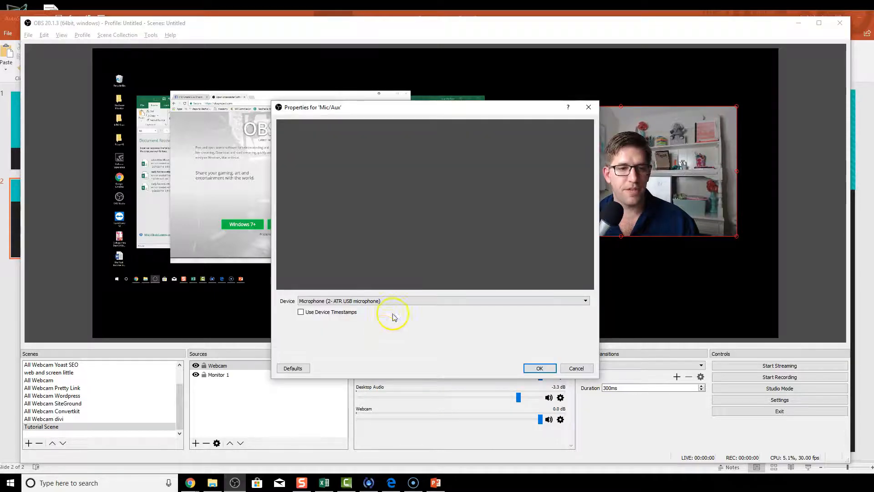
click(399, 302)
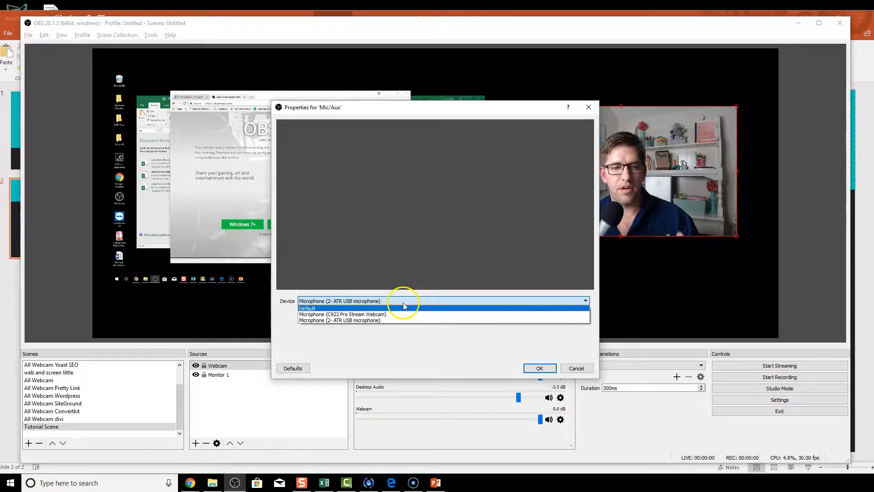
click(403, 305)
click(538, 368)
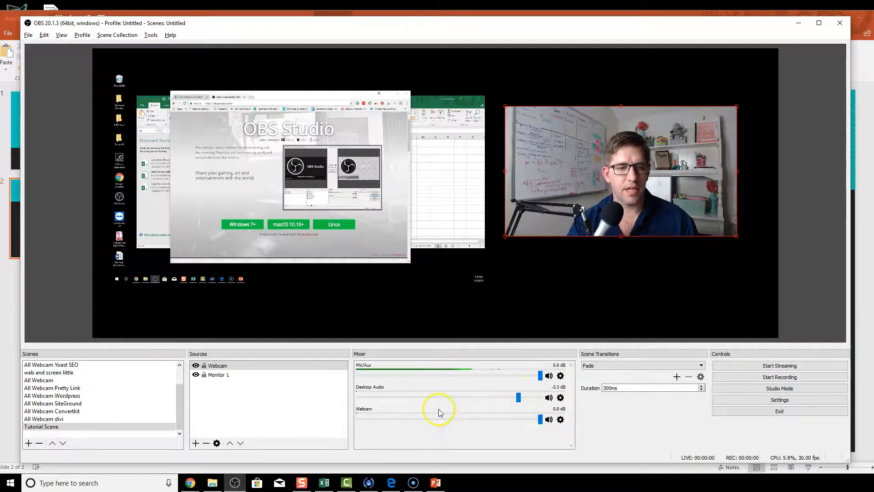
- Preview the All Webcam divi and All Webcam Convertkit scenes, and return to Tutorial Scene
click(63, 420)
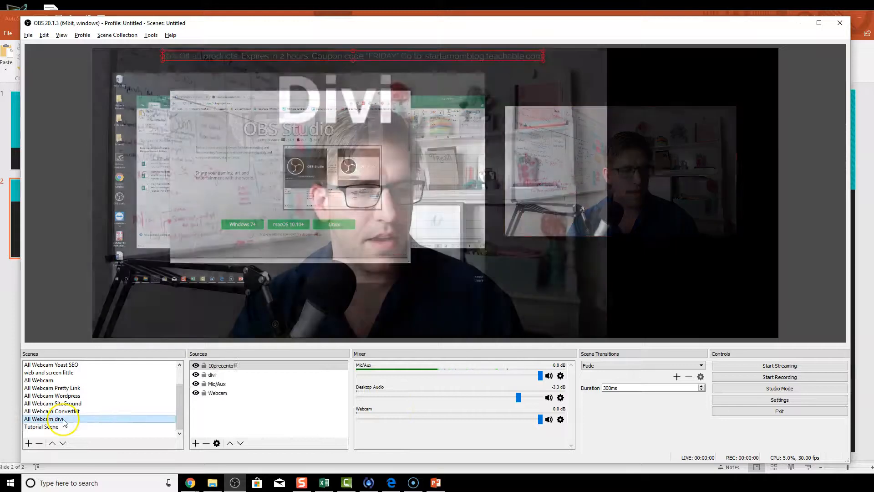
key(Up)
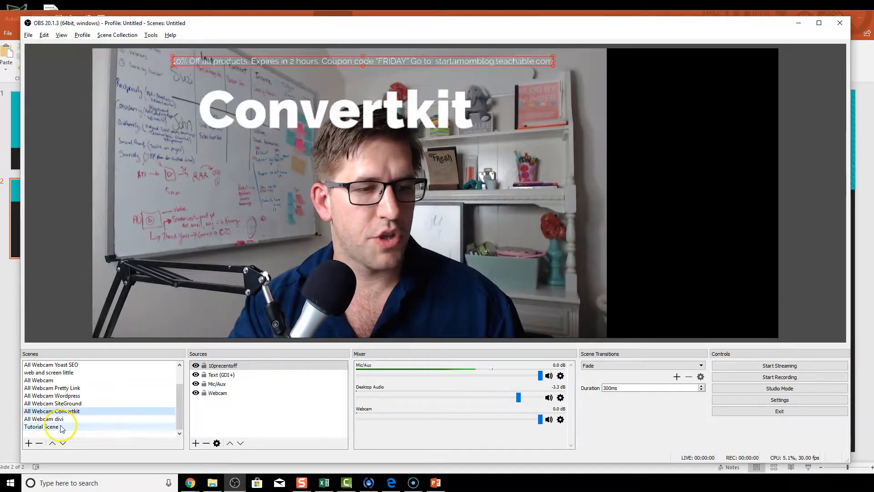
click(61, 427)
- Move the Webcam and Monitor 1 captures lower on the canvas to free space above them, and deselect them
drag(607, 143, 605, 186)
click(307, 87)
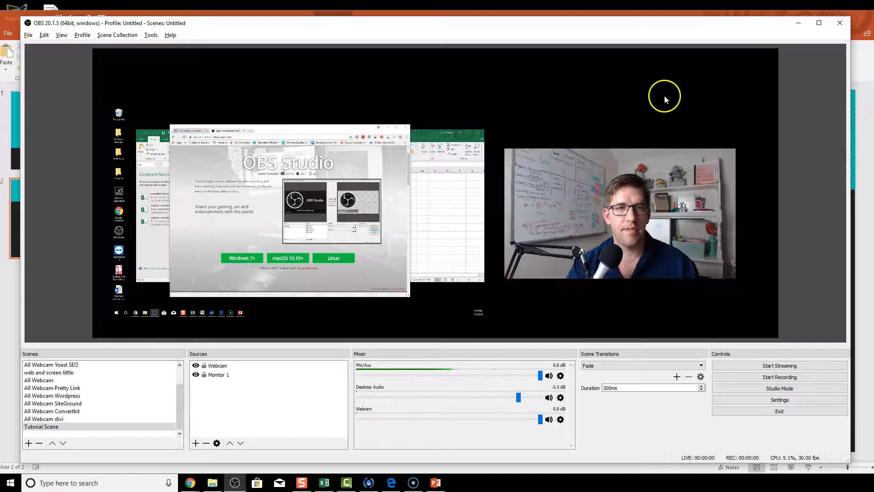
- Add a new Text (GDI+) source named Test Text to Tutorial Scene
click(196, 442)
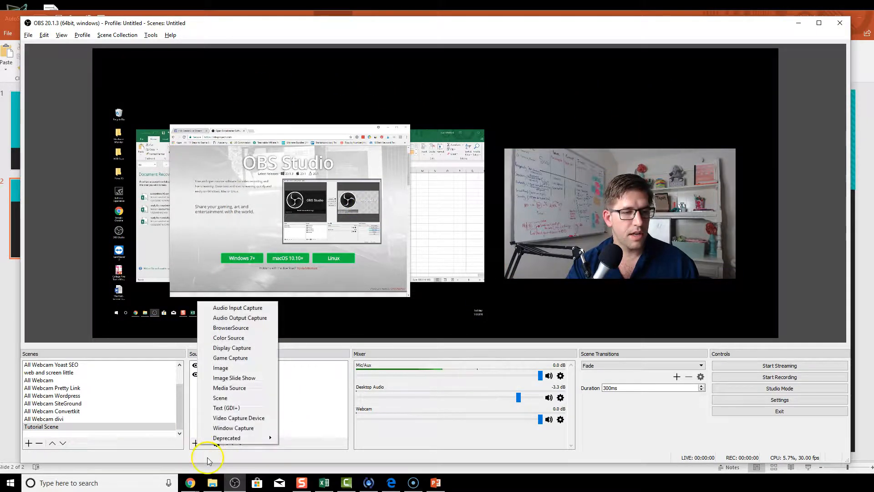
click(230, 408)
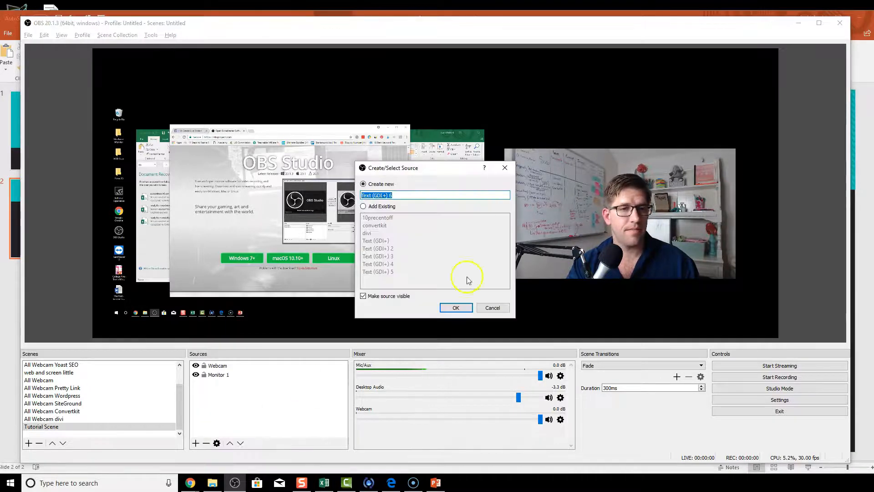
key(BackSpace)
text(Test Text)
key(Return)
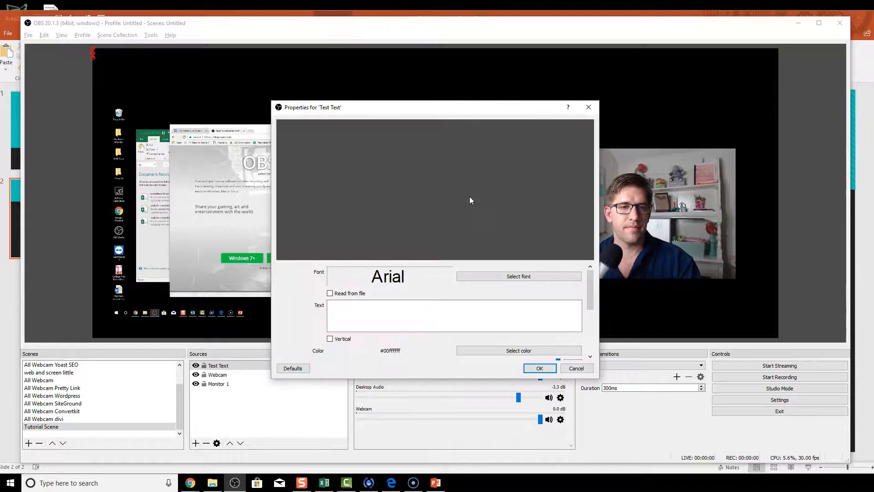
- Enter "Welcome to the OBS Streaming Tutorial" as the text of the Test Text source
click(425, 313)
text(Welcome o)
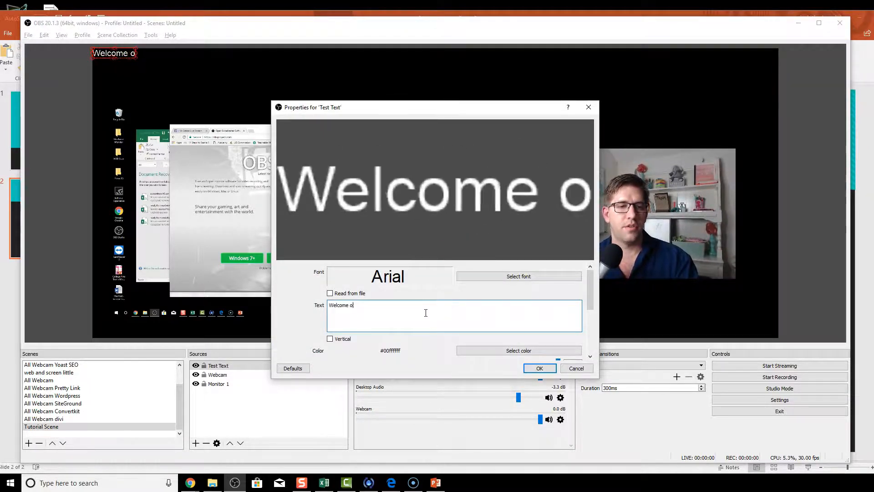
key(BackSpace)
text(to the OBS Streaming TUtoria)
key(BackSpace)
key(BackSpace)
key(BackSpace)
key(BackSpace)
key(BackSpace)
key(BackSpace)
text(ut)
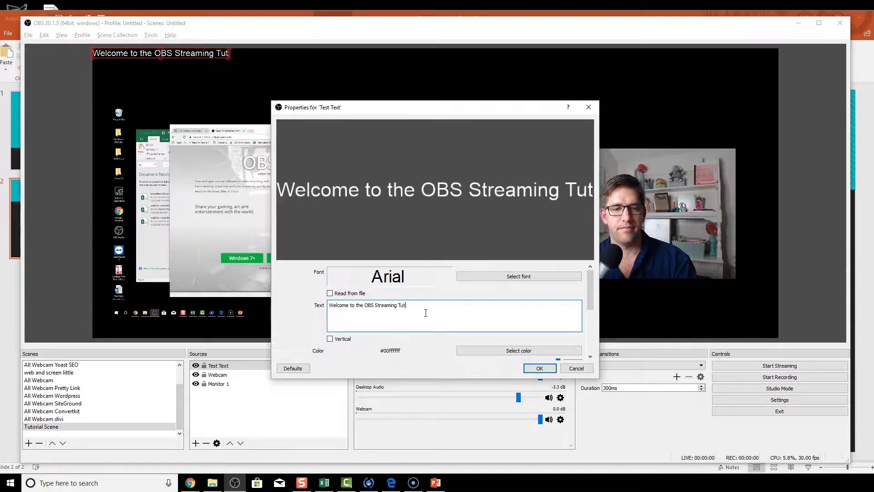
text(orial)
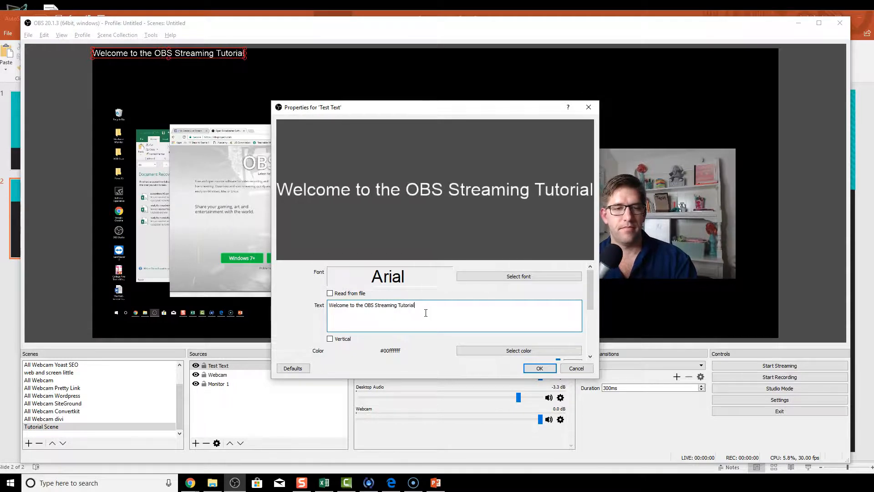
- Set the title font to Arial Italic, size 72, with underline, and confirm the font
click(493, 277)
scroll(534, 234, down, 1)
click(522, 245)
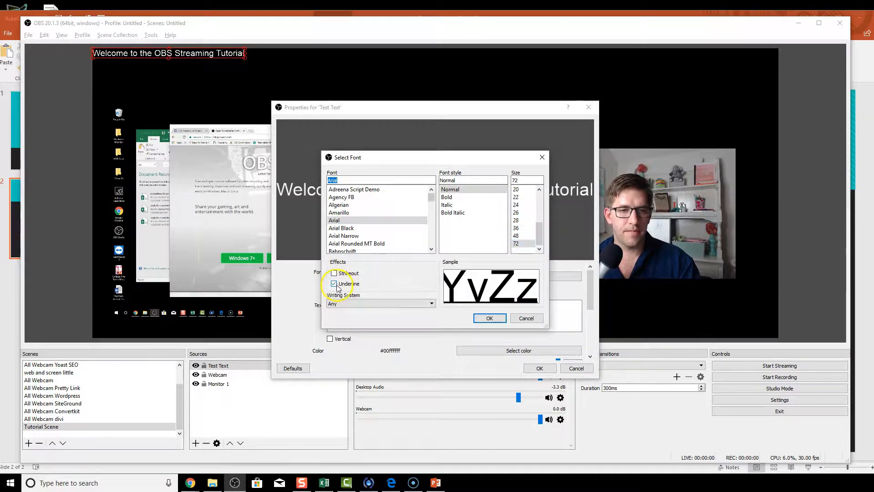
click(446, 204)
click(489, 318)
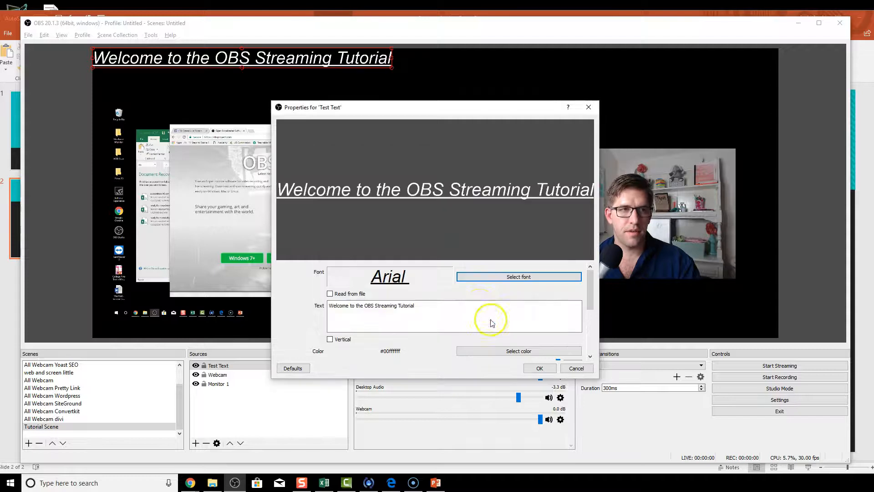
- Accept the text properties, then enlarge the title to nearly the canvas width, centre it above the two captures, and deselect it
mouse_move(309, 68)
mouse_down()
mouse_move(363, 75)
mouse_move(322, 61)
mouse_up()
click(547, 371)
drag(426, 81, 546, 97)
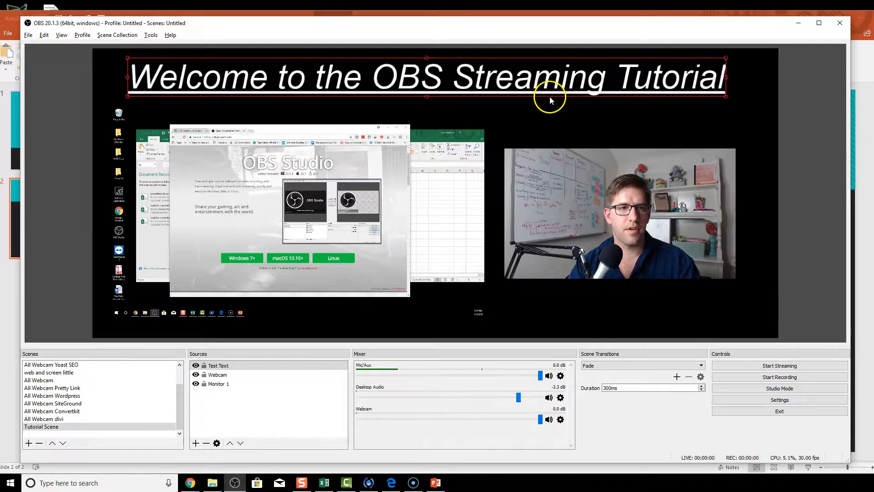
click(554, 113)
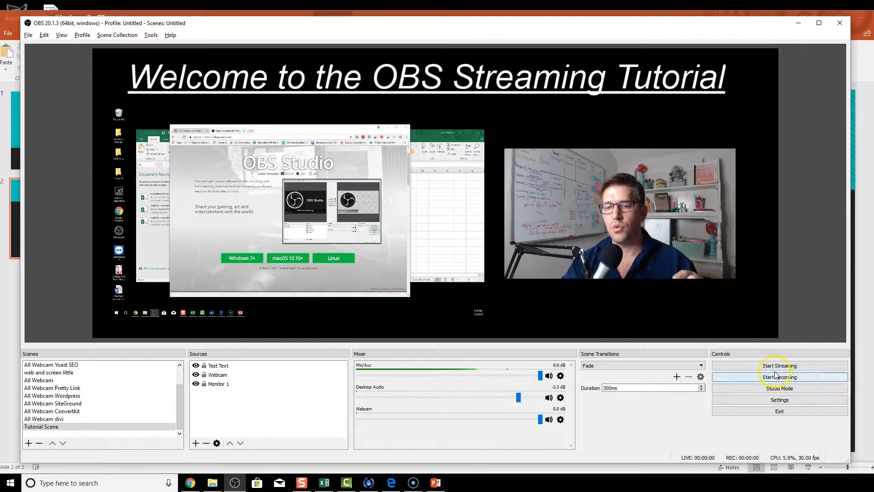
click(803, 380)
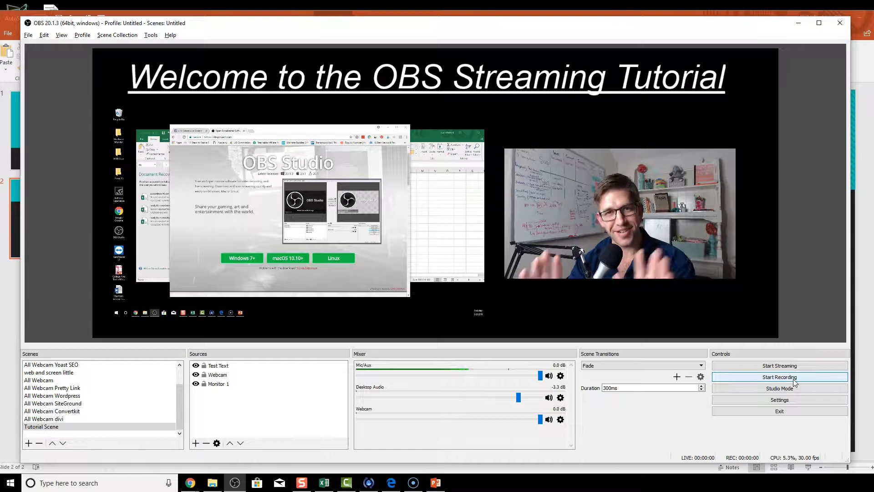
click(770, 366)
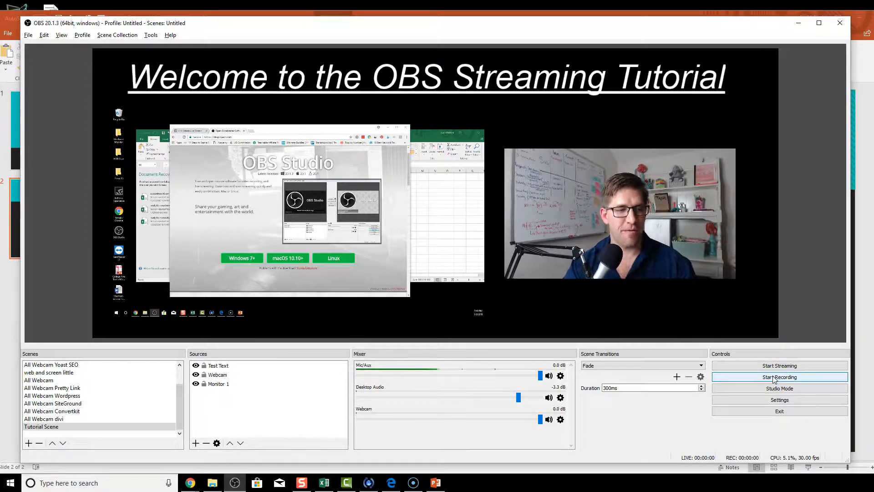
click(730, 301)
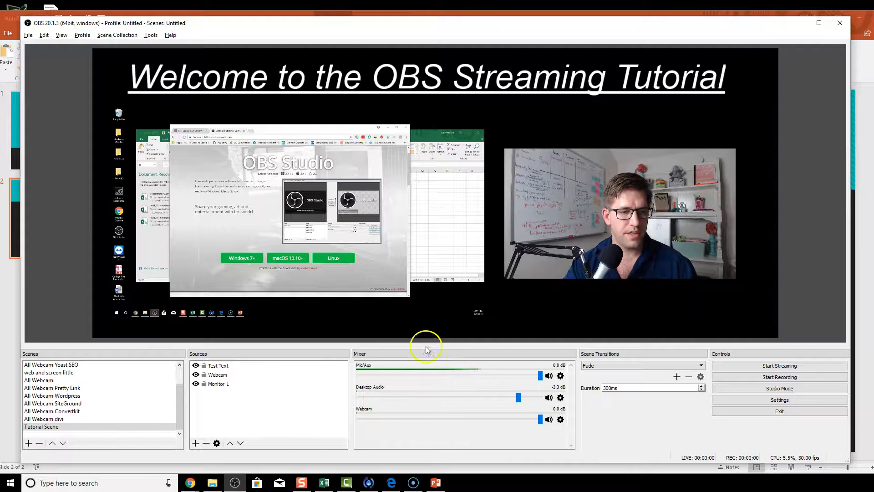
- Switch to the Chrome window with the Teachable course and open YouTube in a new tab
mouse_move(192, 487)
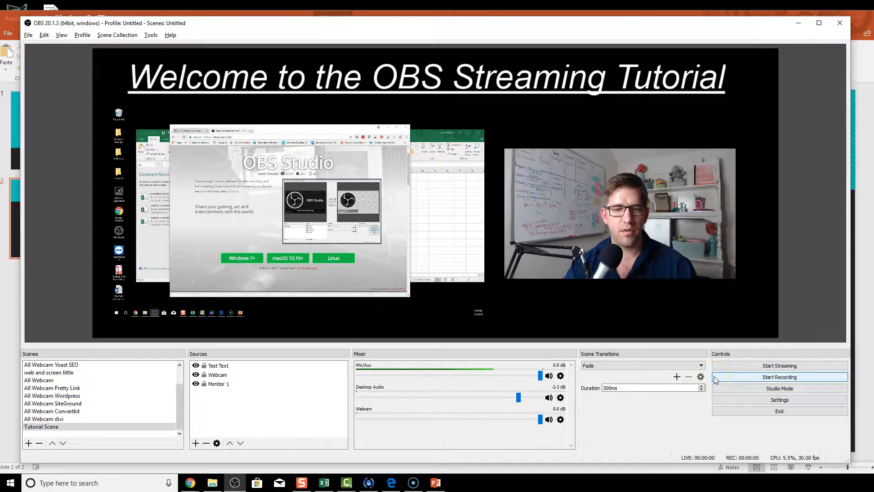
click(190, 482)
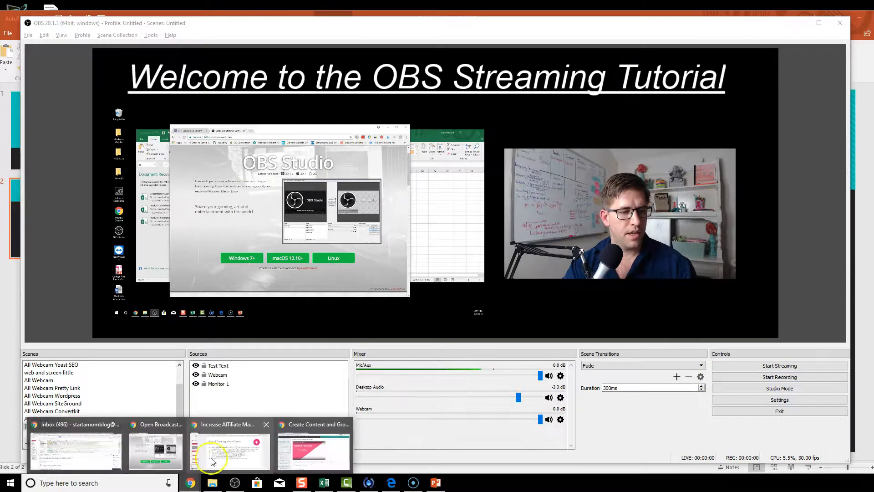
click(293, 461)
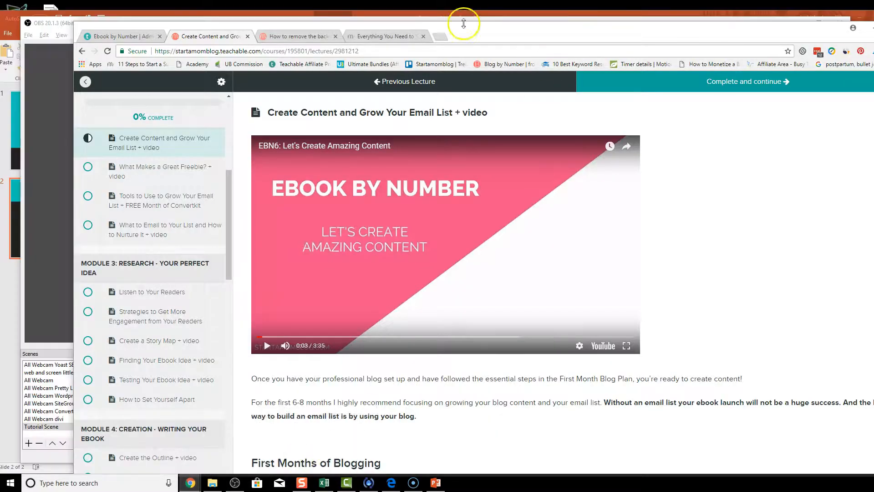
click(440, 36)
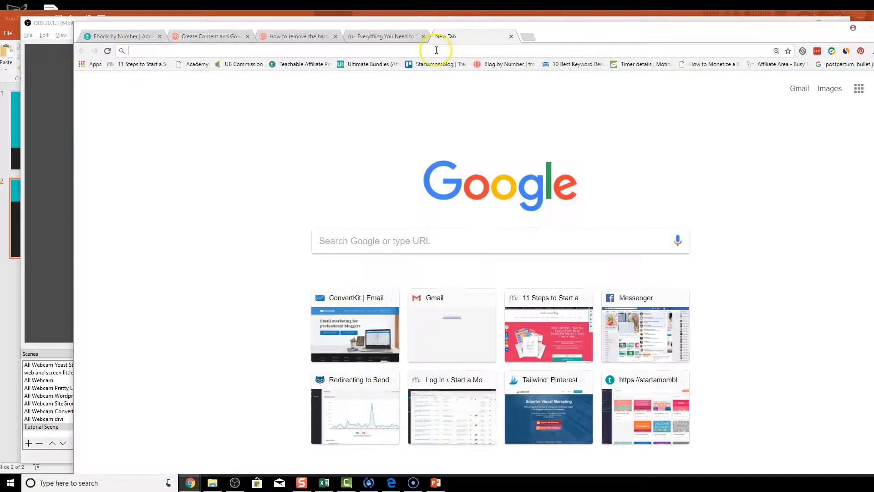
text(youtube)
key(Return)
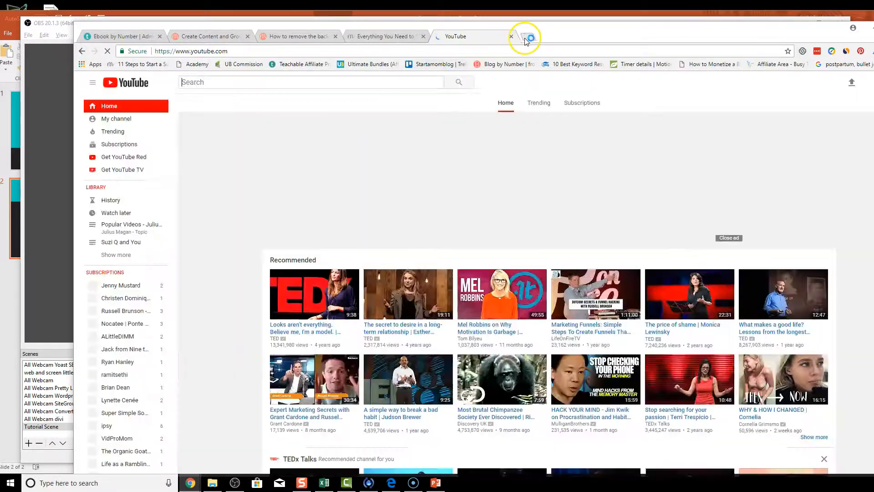
- Open Facebook in a new tab and go to the post composer on the Start a Mom Blog page
click(527, 37)
text(faceb)
key(Return)
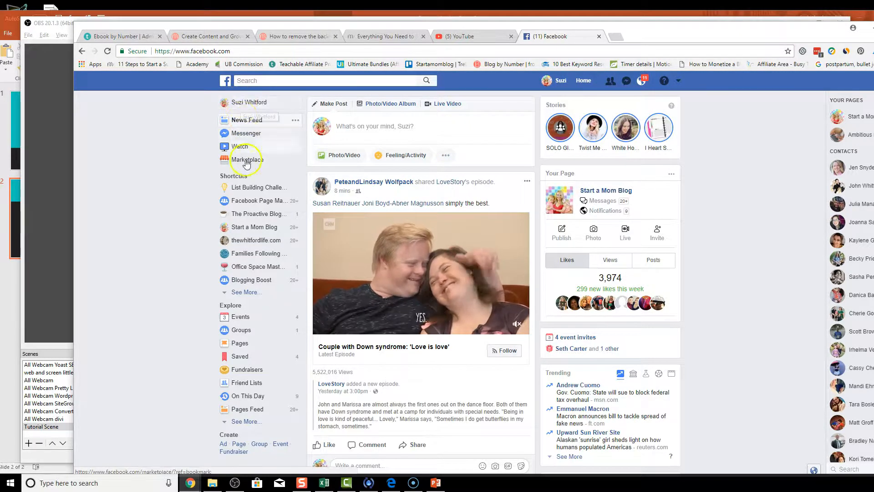
click(246, 229)
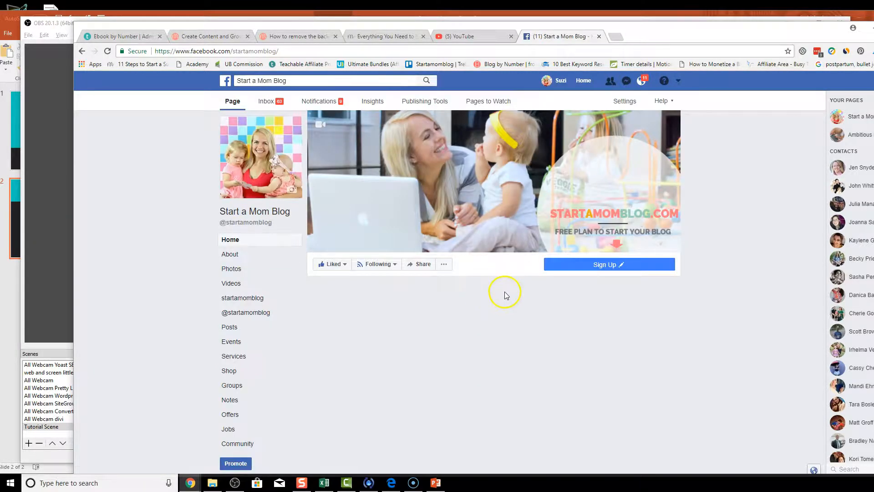
scroll(502, 294, down, 2)
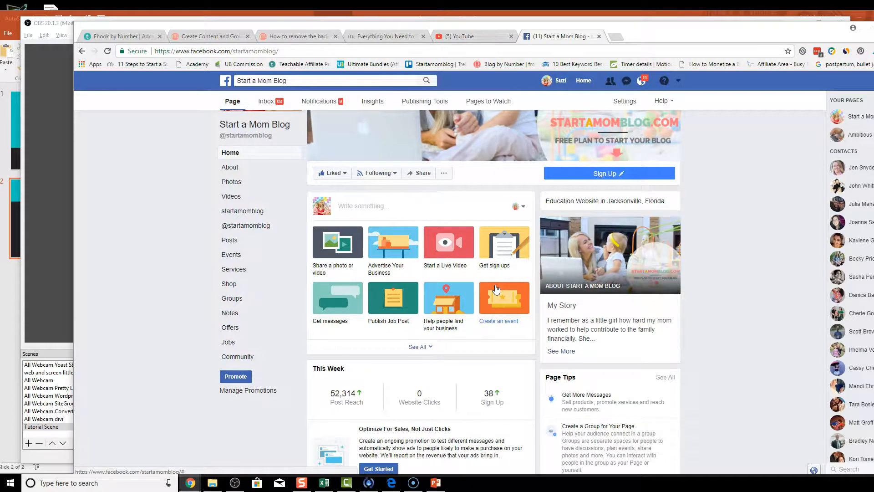
- Try a photo or video post on the page, picking 3 Secrets to 30k.mp4, and exit without saving the post
click(365, 210)
click(527, 201)
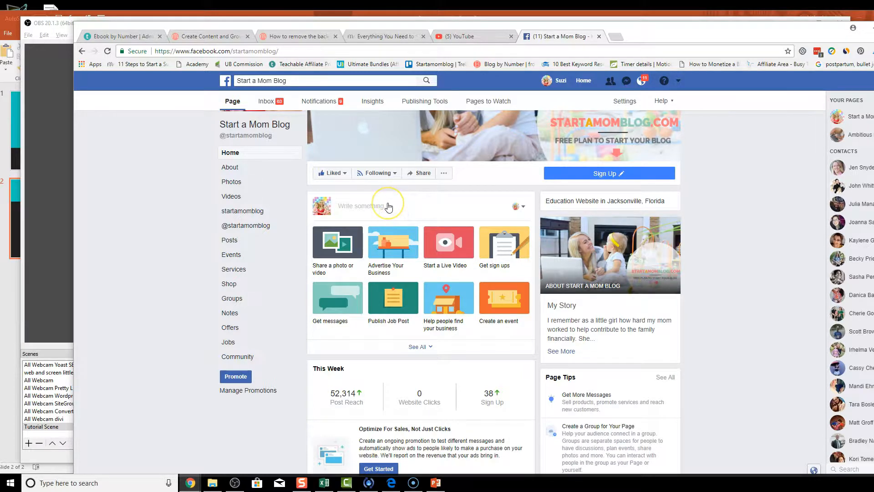
click(332, 239)
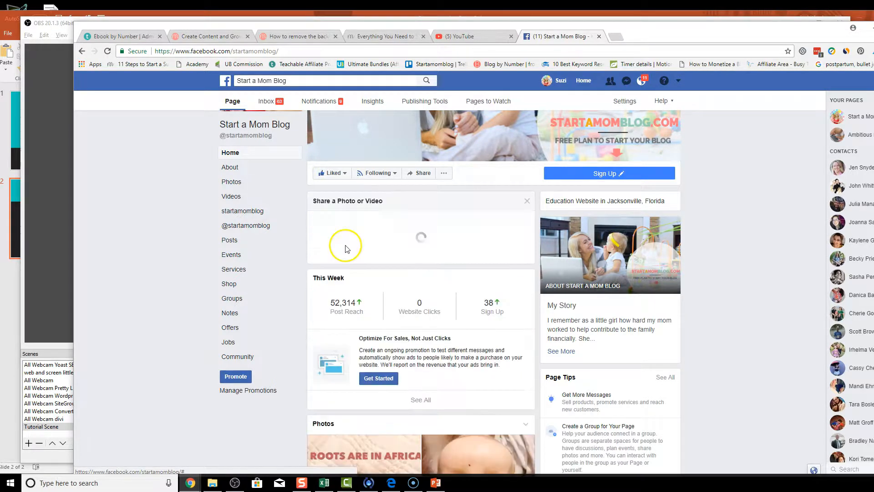
click(377, 229)
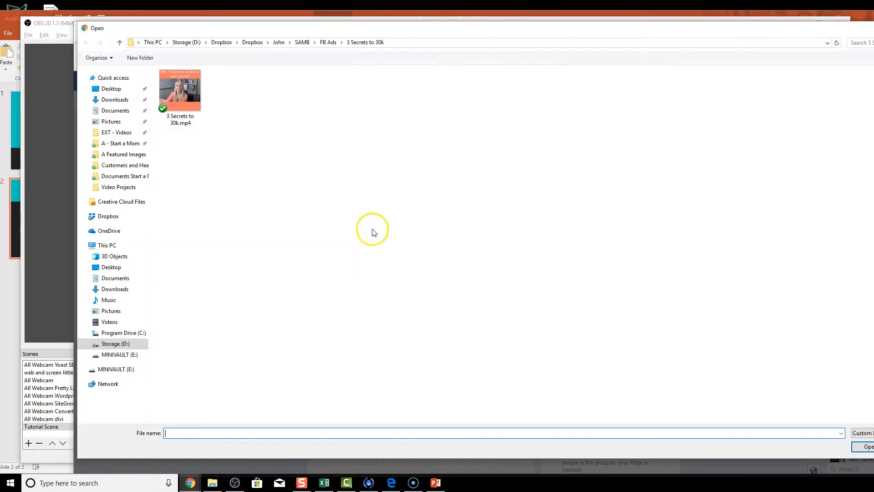
click(179, 91)
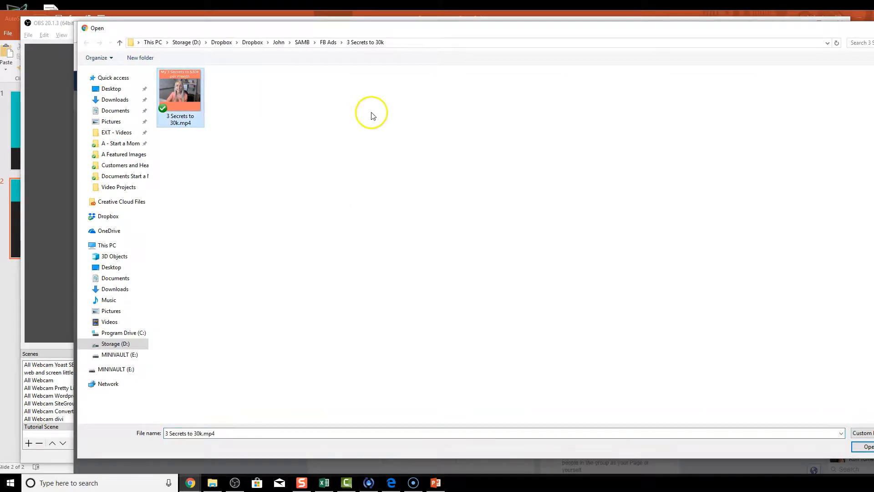
click(340, 124)
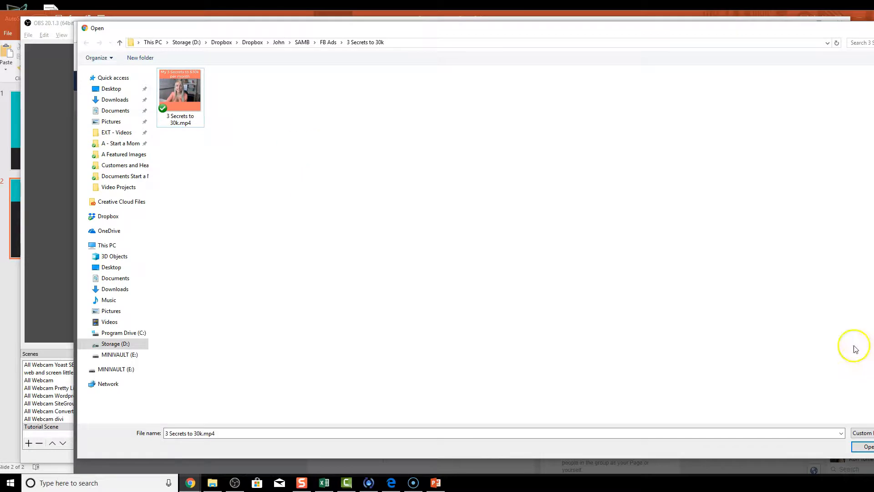
key(Escape)
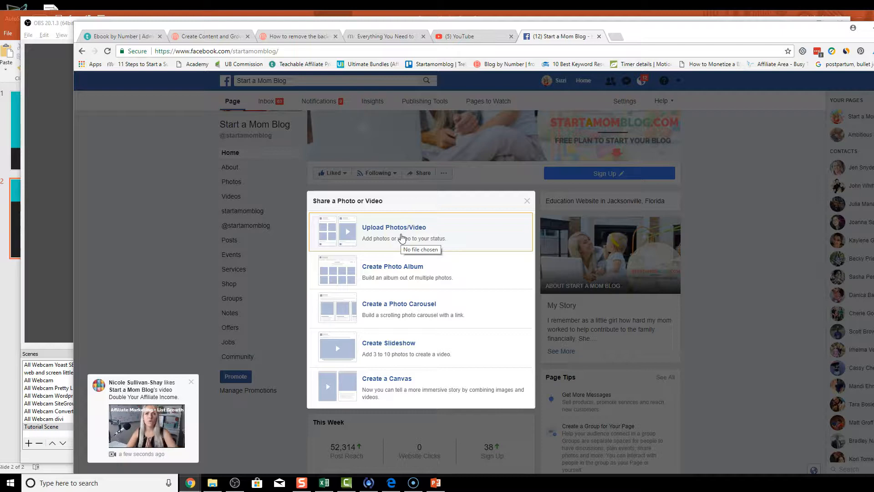
click(527, 200)
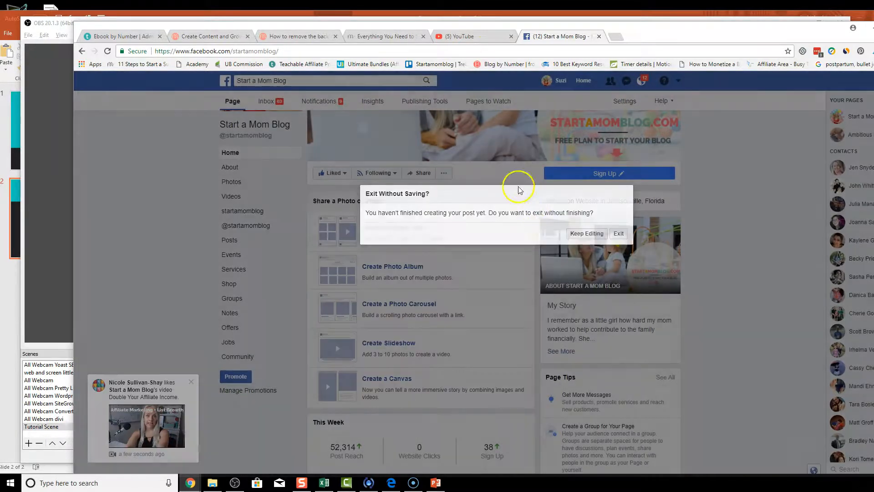
click(618, 233)
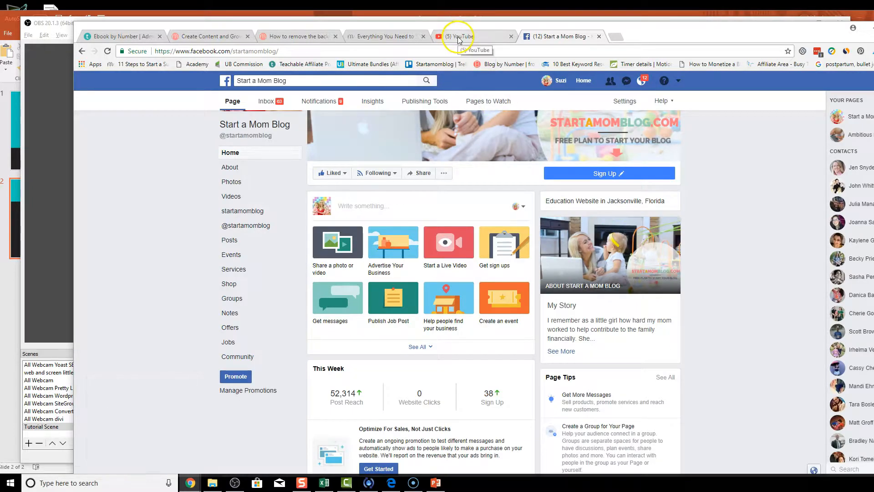
- Return to YouTube, narrow the browser window to fit the screen, and open the video upload page
click(458, 33)
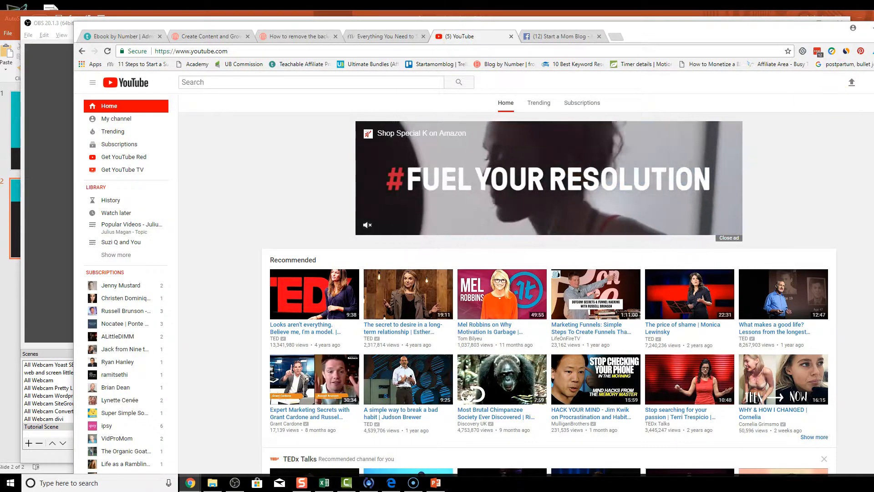
drag(873, 93, 835, 92)
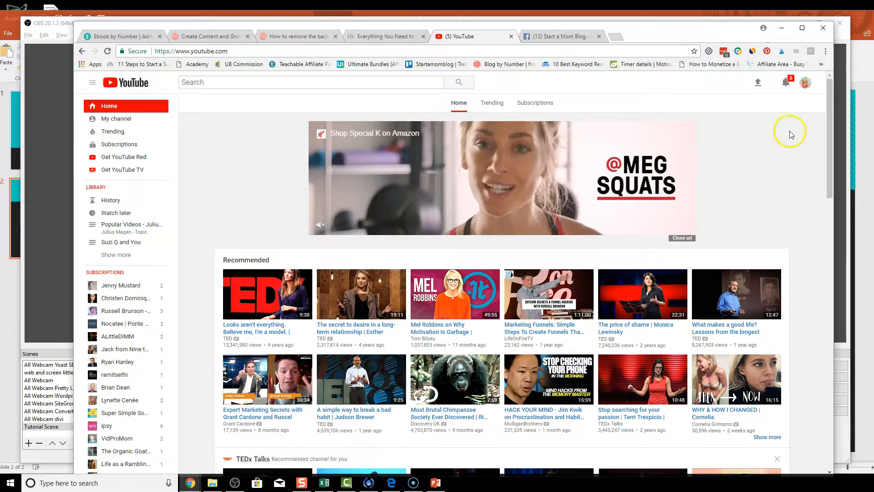
click(758, 88)
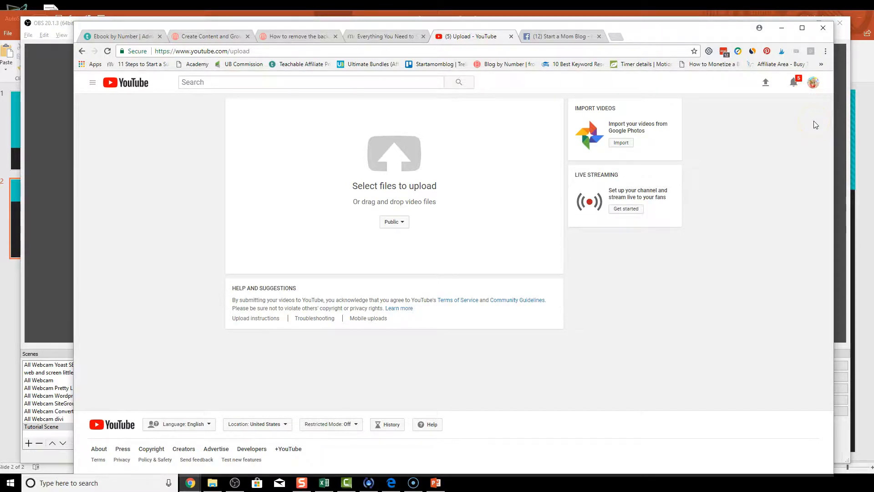
click(812, 82)
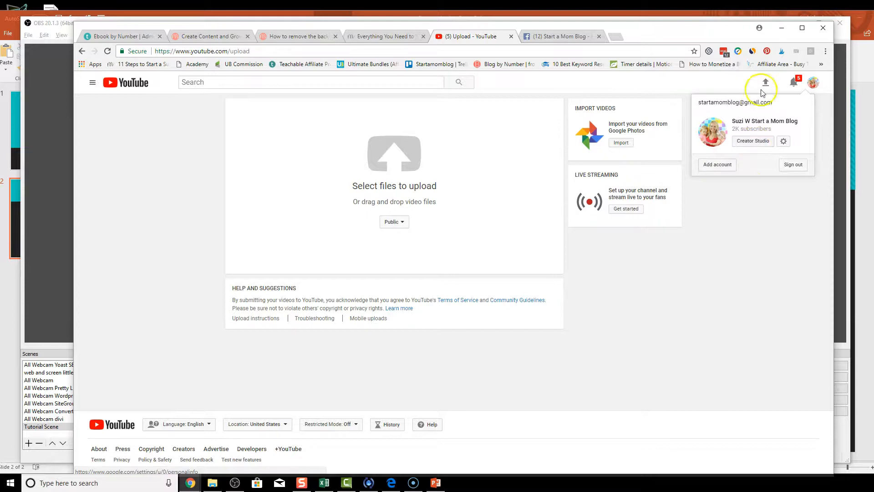
click(761, 203)
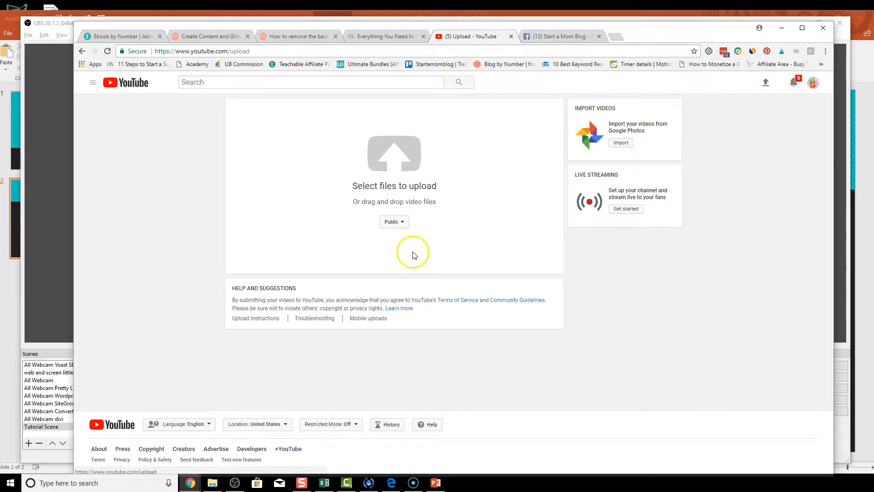
- Try to select 3 Secrets to 30k.mp4 as the file to upload to YouTube
click(406, 156)
click(177, 98)
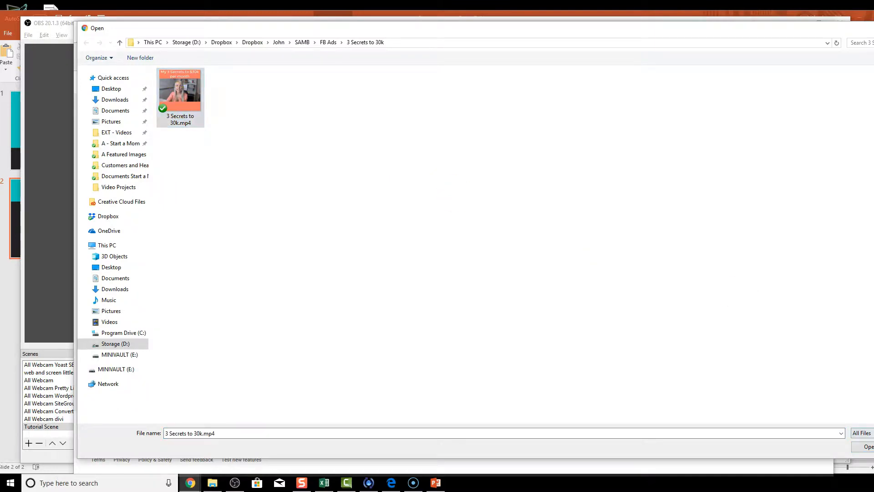
click(863, 446)
- Set the privacy of the YouTube upload to Scheduled and review the other visibility options
click(395, 222)
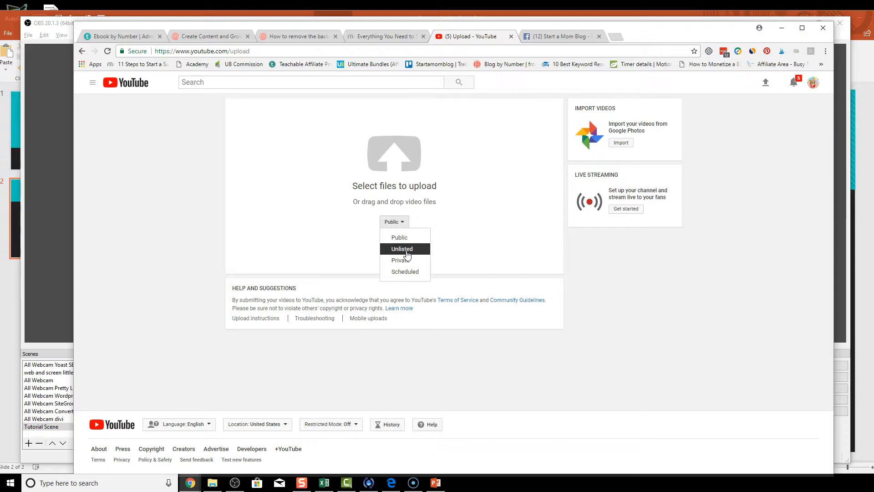
click(409, 273)
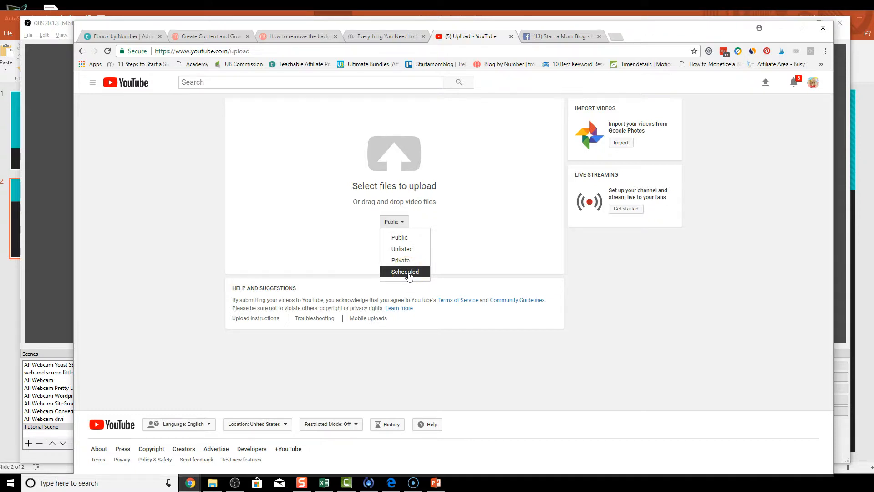
click(409, 273)
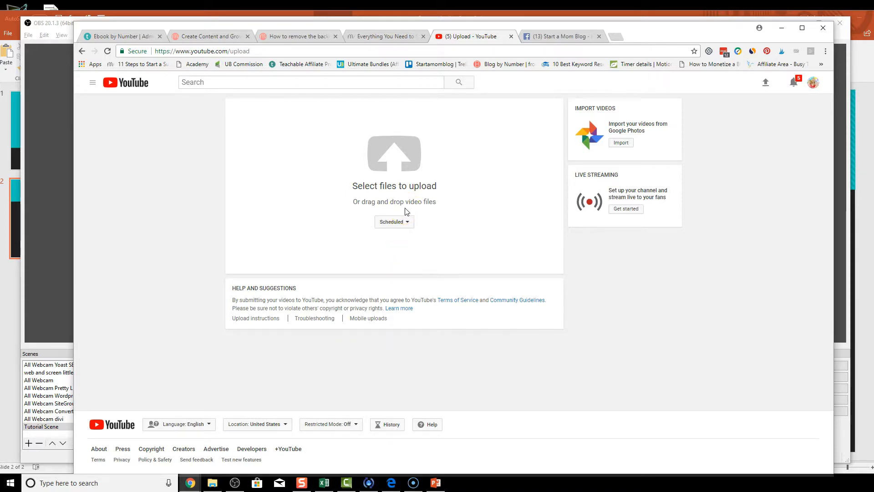
click(394, 222)
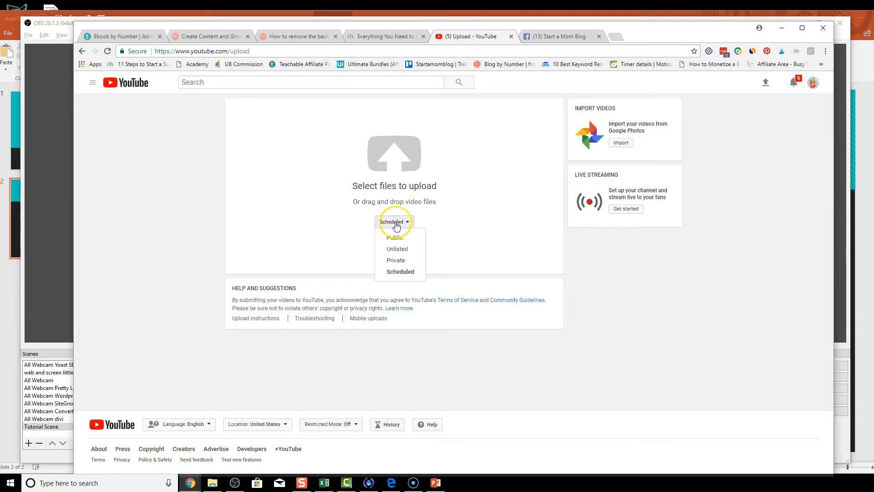
click(419, 255)
click(478, 248)
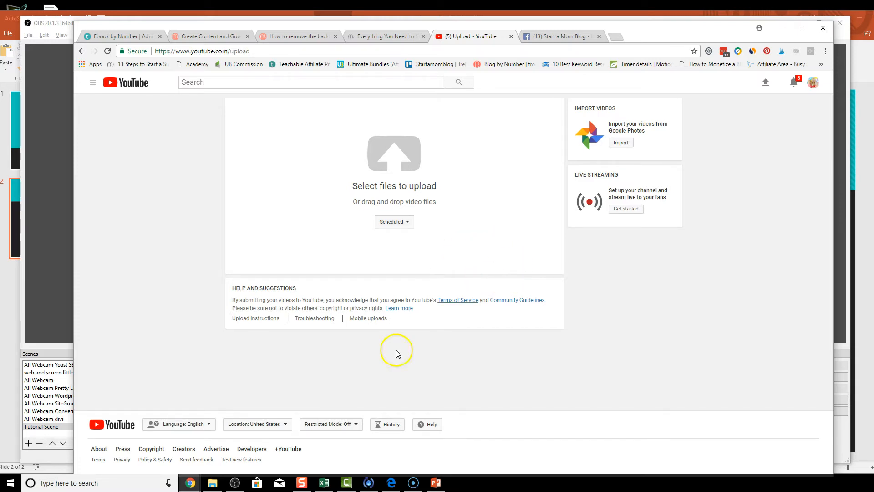
- Bring up the Screencast-O-Matic window, and switch to the PowerPoint presentation
click(413, 482)
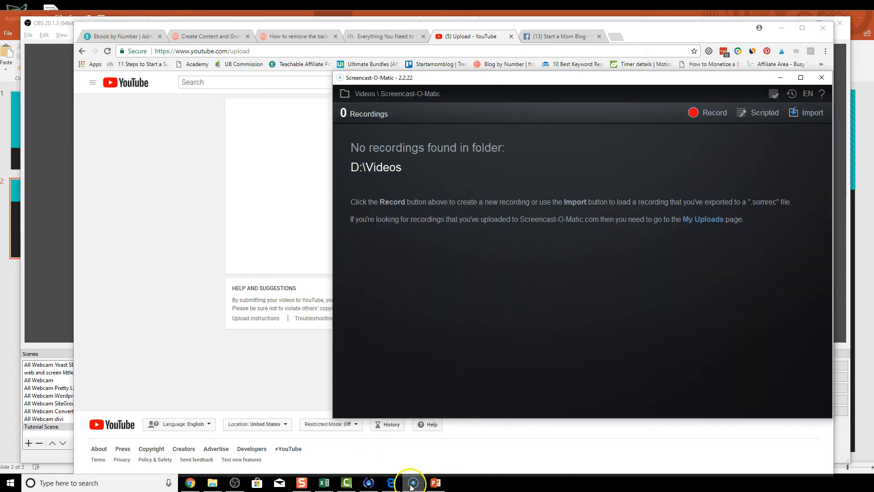
mouse_move(412, 483)
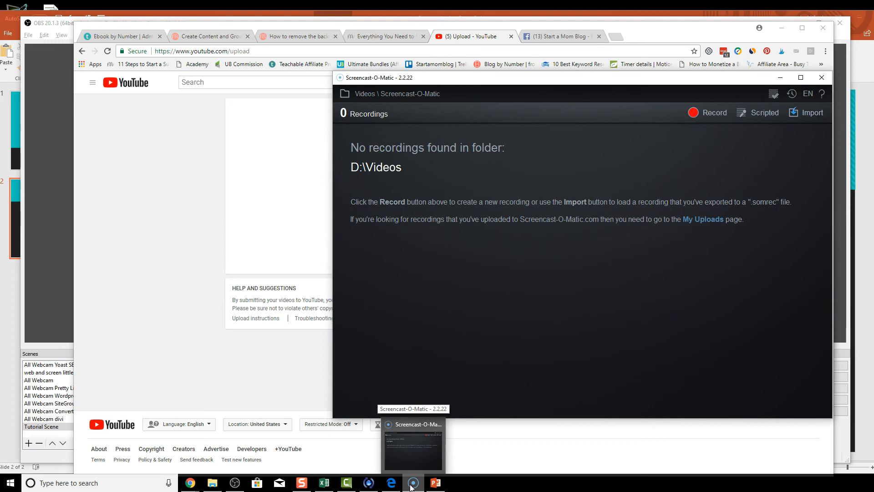
click(437, 485)
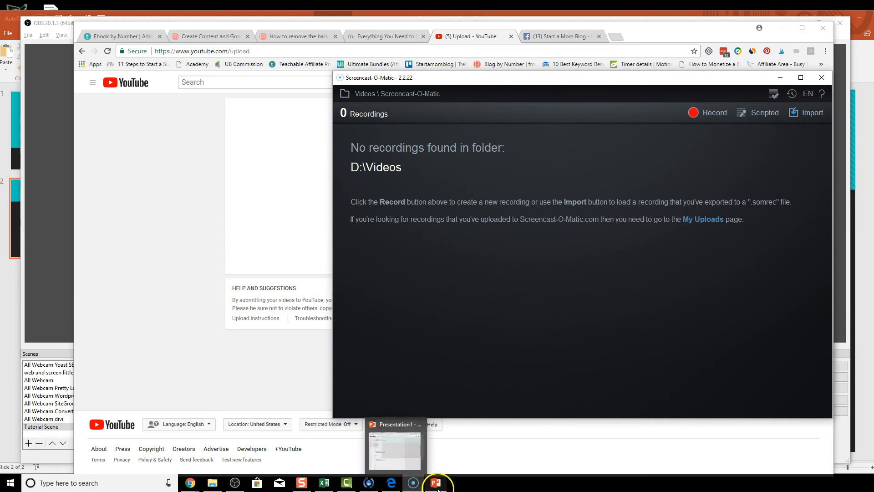